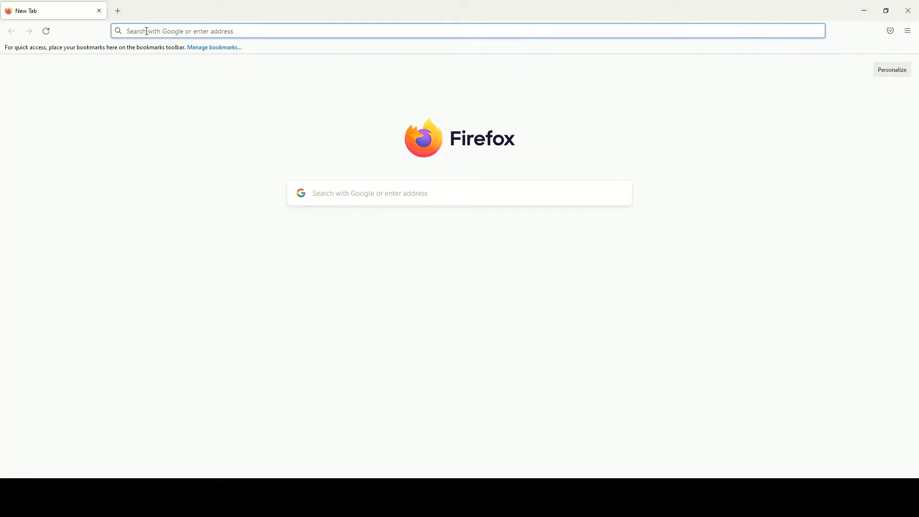
- Go to forms.google.com and create a new blank form
{"action": "type", "text": "forms.go"}
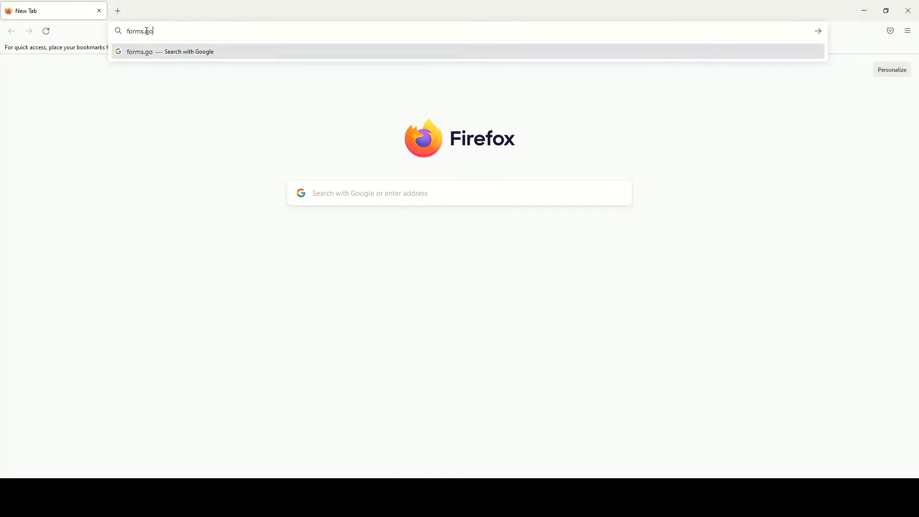
{"action": "type", "text": "ogle.com"}
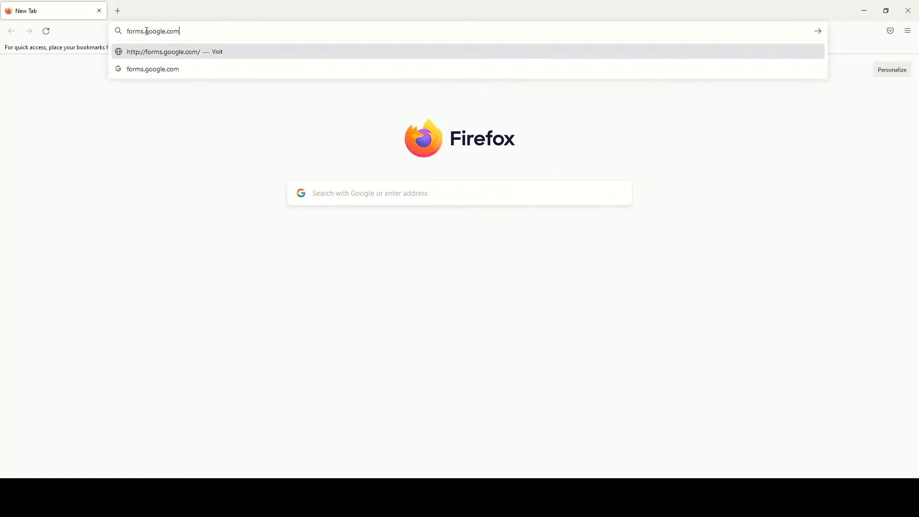
{"action": "key", "text": "Return"}
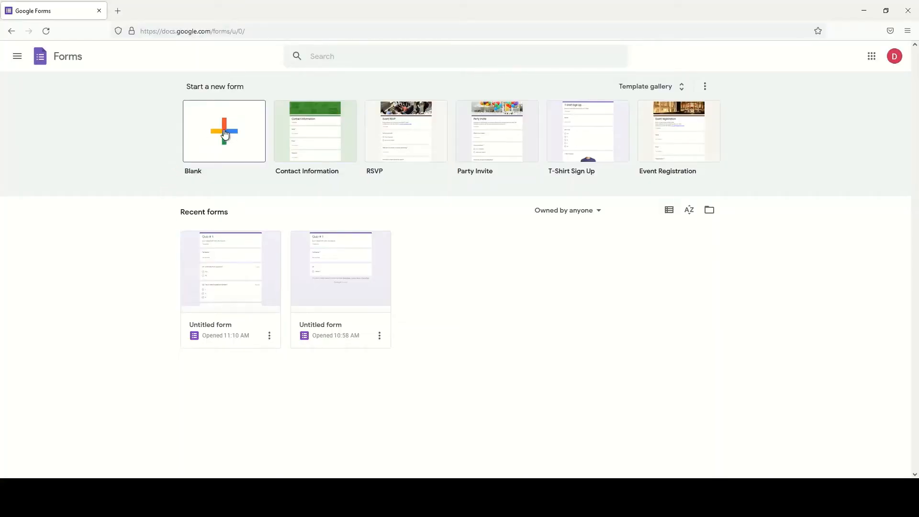
{"action": "left_click", "coordinate": [224, 133]}
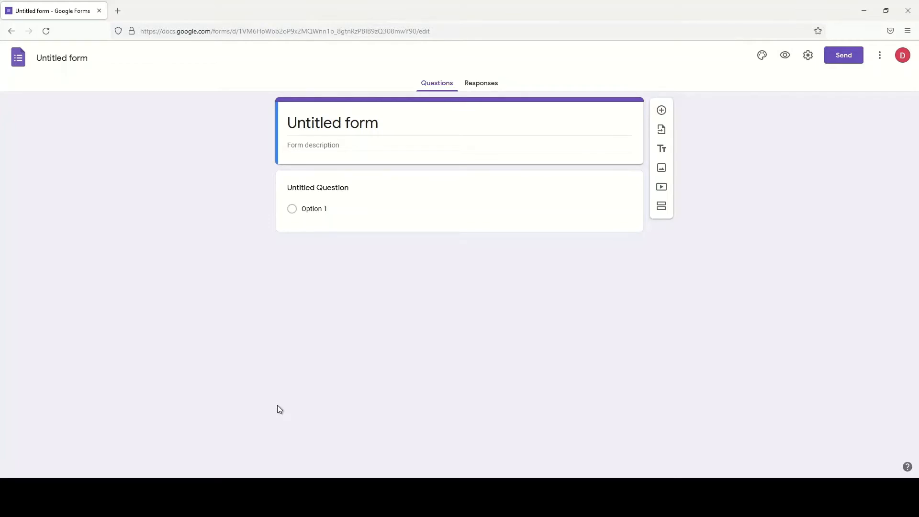
- Set the form title to "Quiz # 1"
{"action": "left_click", "coordinate": [317, 120]}
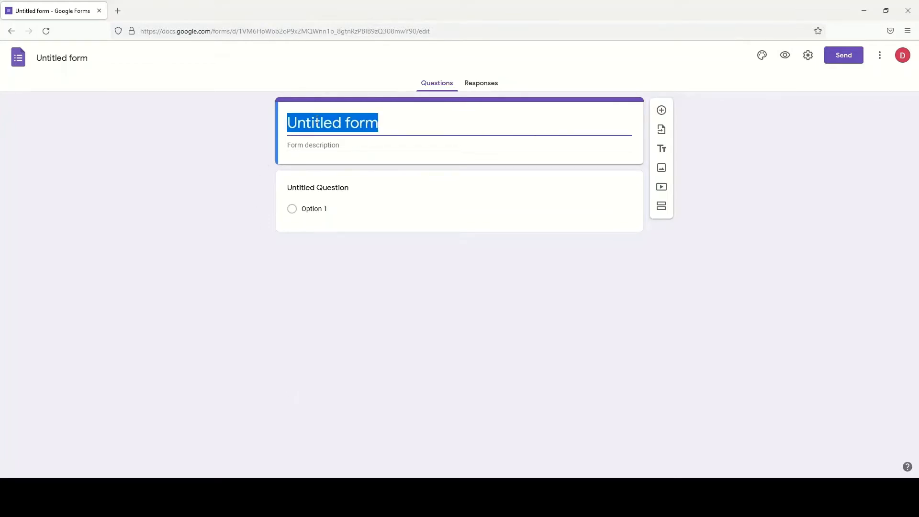
{"action": "type", "text": "Quiz "}
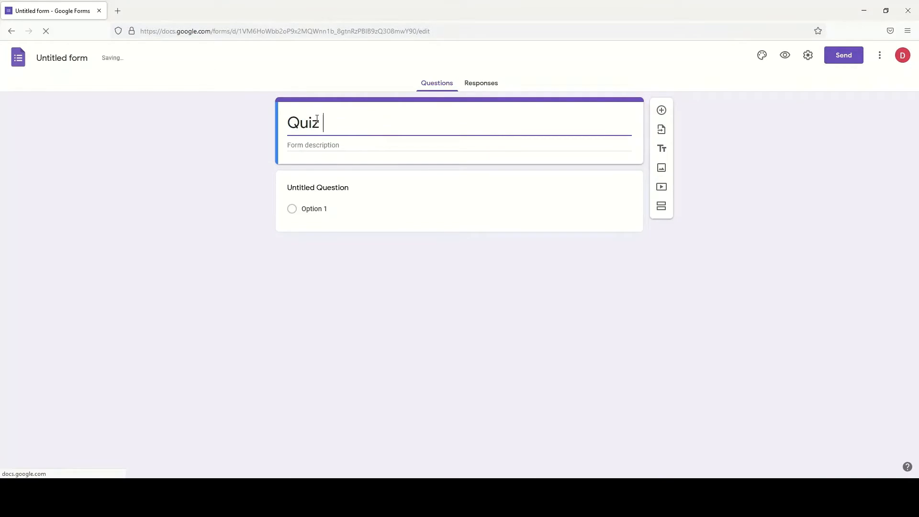
{"action": "type", "text": "# 1"}
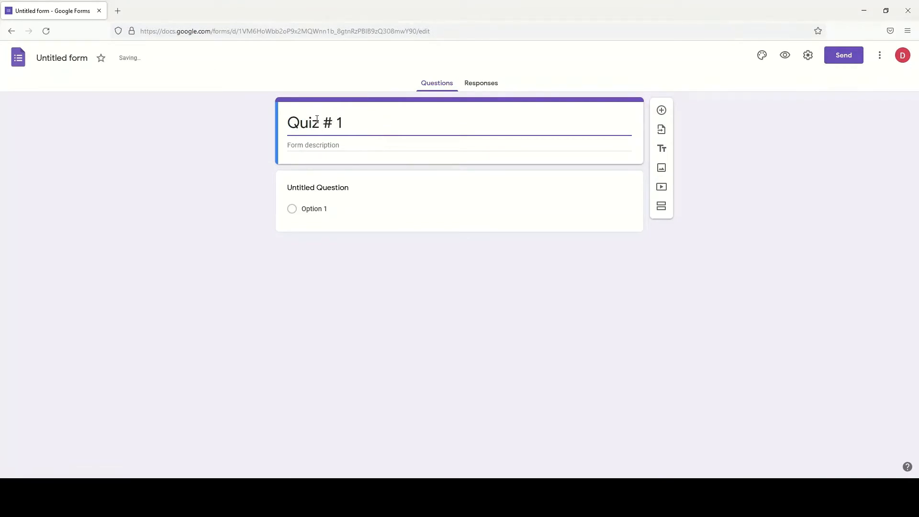
- Enter the form description "Quiz 1 dated 22-07-2021, for class IA"
{"action": "left_click", "coordinate": [303, 146]}
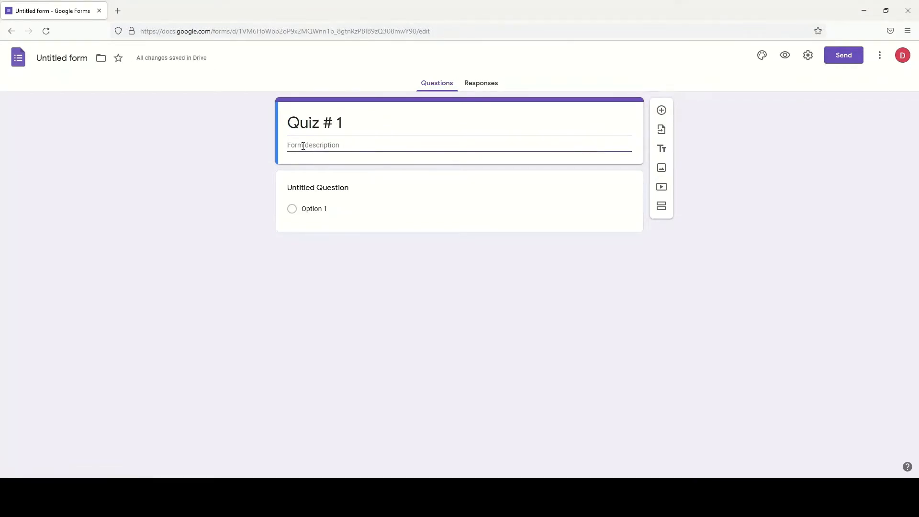
{"action": "type", "text": "Quiz"}
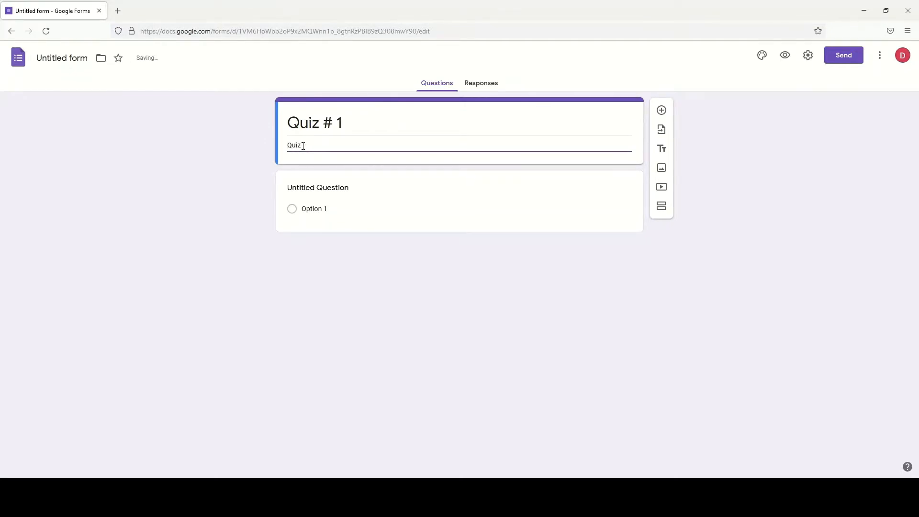
{"action": "type", "text": " 1 dated "}
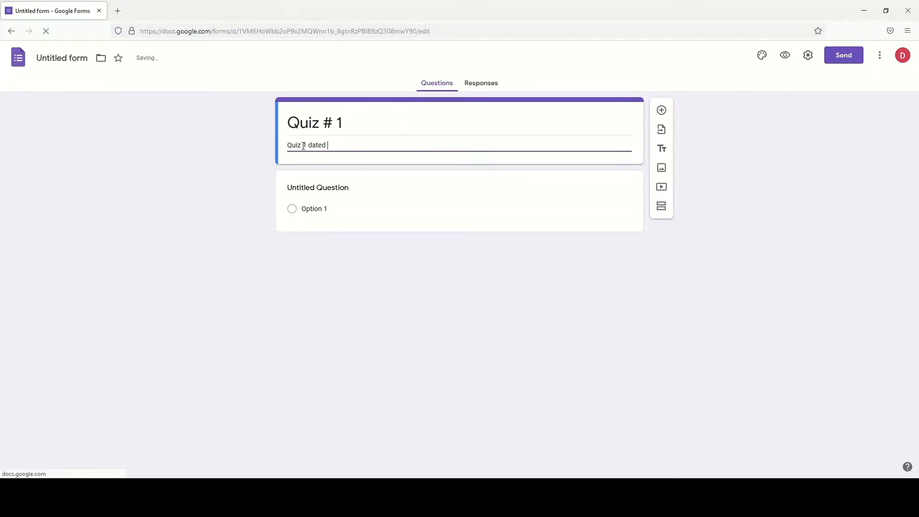
{"action": "type", "text": "22-07-"}
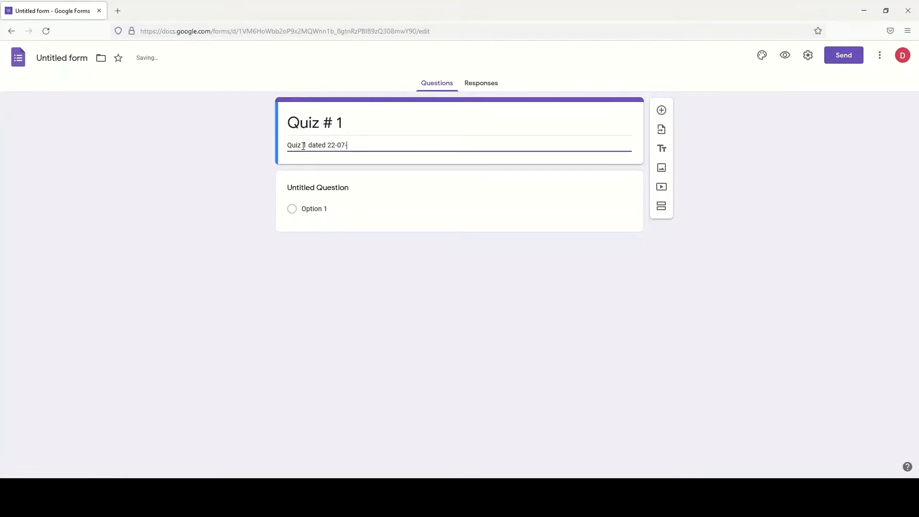
{"action": "type", "text": "2021, for"}
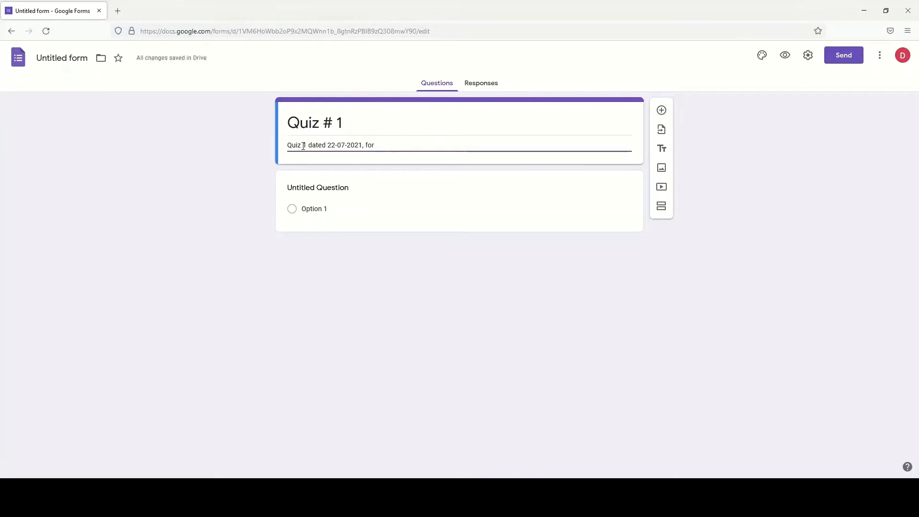
{"action": "type", "text": " Class IA"}
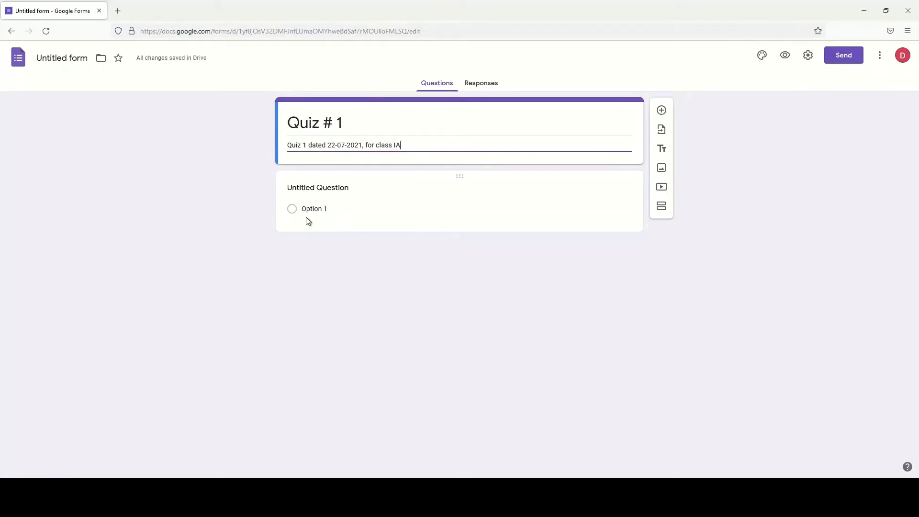
- Rename the untitled question "Full Name" and set its answer type to Short answer
{"action": "left_click", "coordinate": [306, 187]}
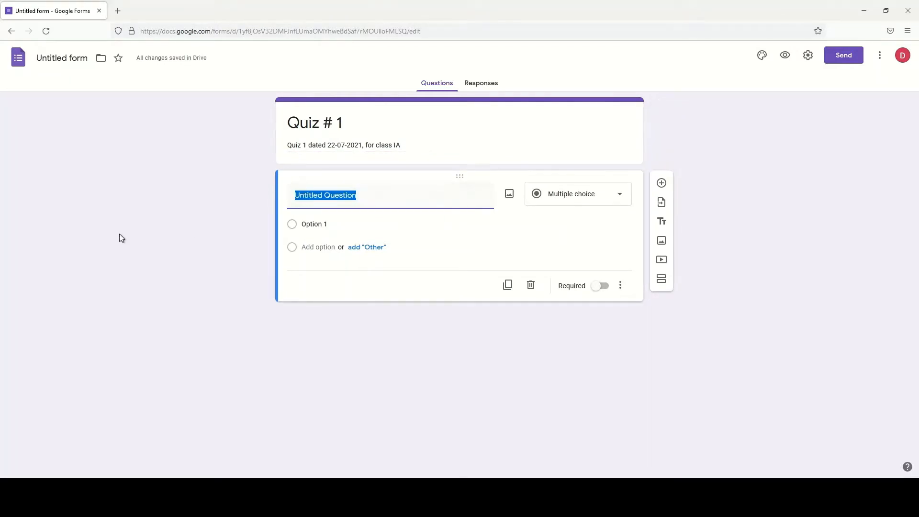
{"action": "type", "text": "Full Name"}
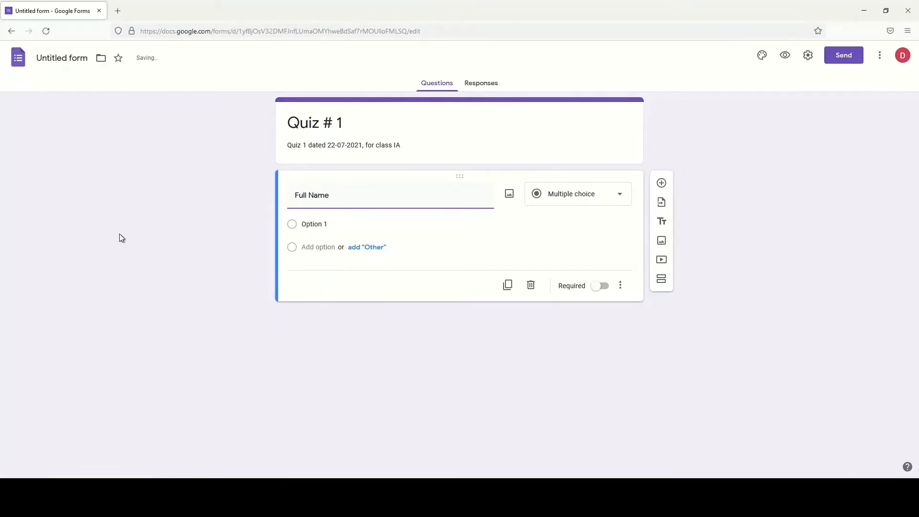
{"action": "left_click", "coordinate": [621, 200]}
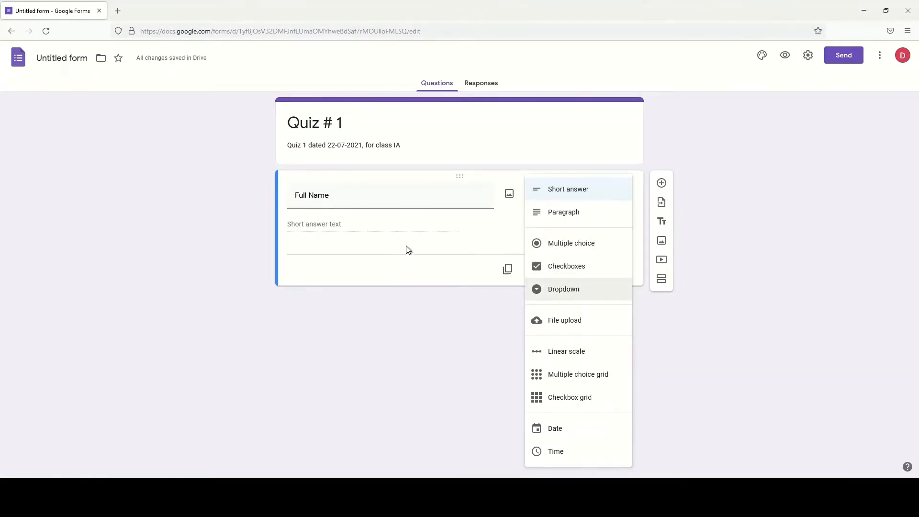
{"action": "left_click", "coordinate": [566, 192]}
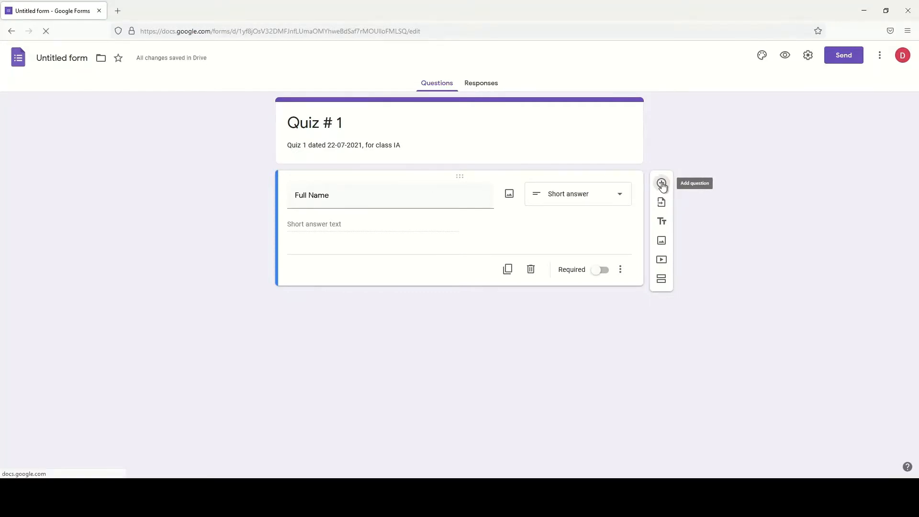
- Add a question reading "Q1: Is this the first question?" with the Multiple choice answer type
{"action": "left_click", "coordinate": [663, 185]}
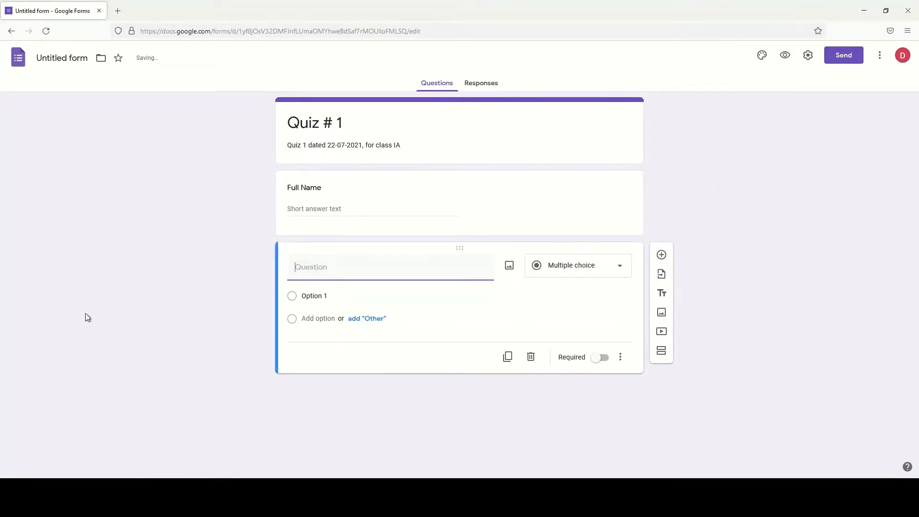
{"action": "type", "text": "Q1: Is this the first"}
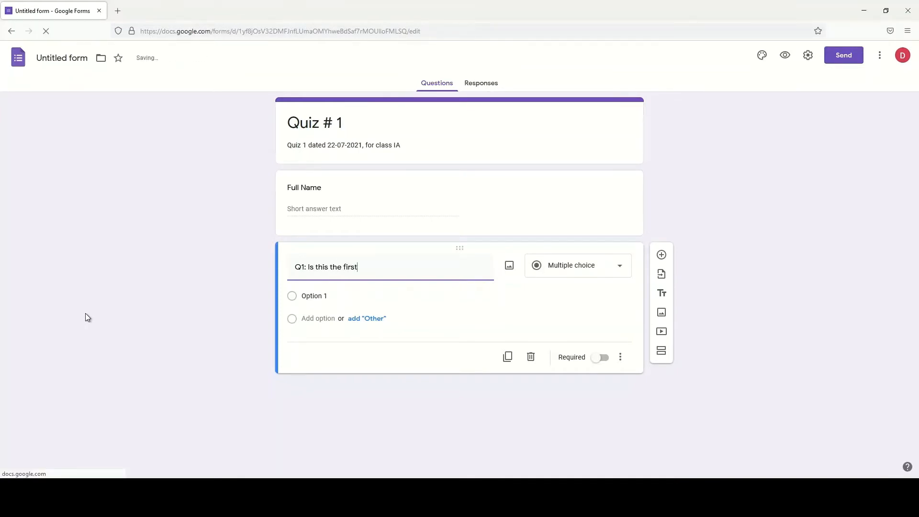
{"action": "type", "text": " question"}
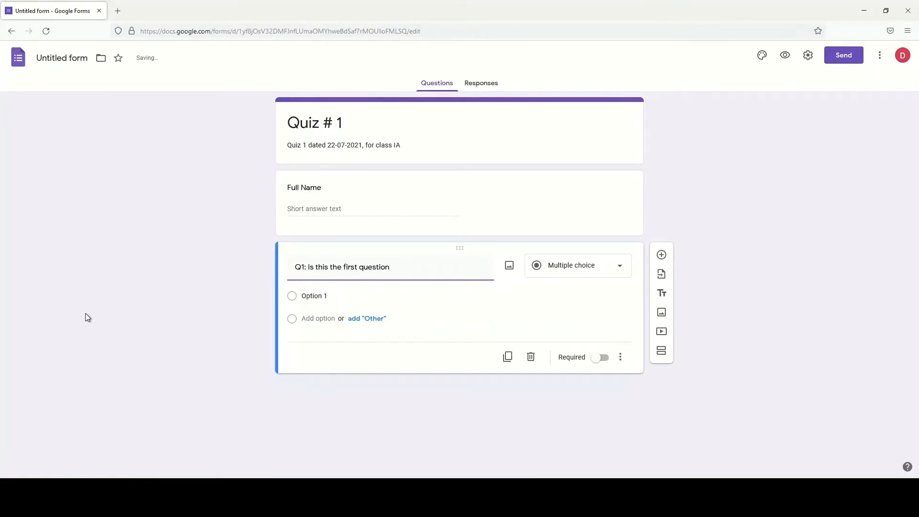
{"action": "type", "text": "?"}
{"action": "left_click", "coordinate": [567, 272]}
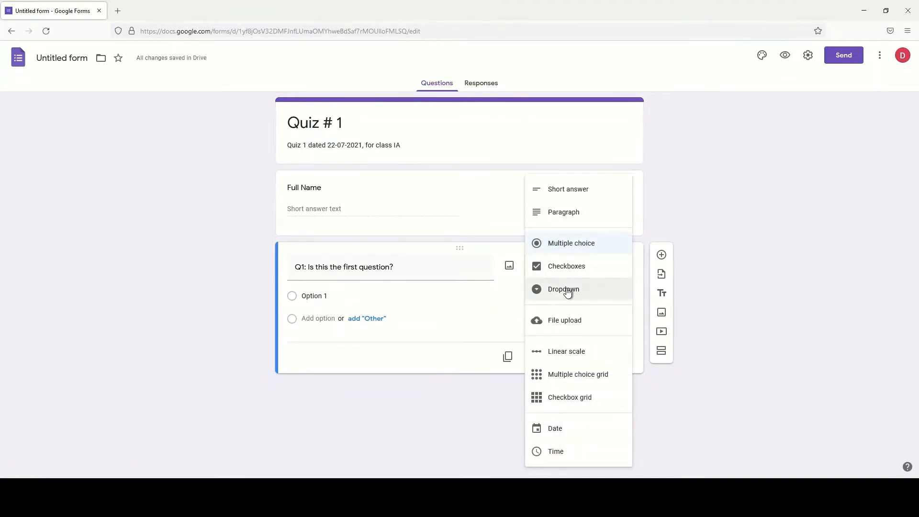
{"action": "left_click", "coordinate": [569, 245]}
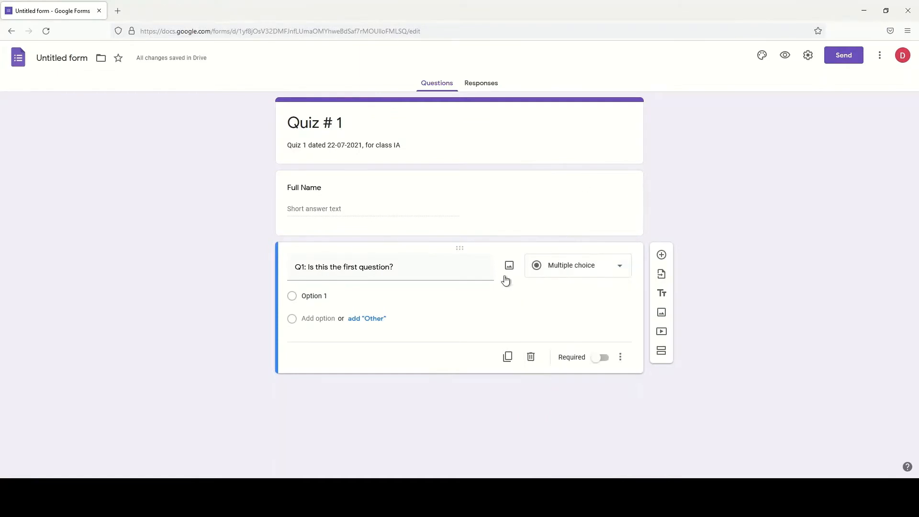
- Give question Q1 the two answer options "Yes" and "No"
{"action": "left_click", "coordinate": [312, 295]}
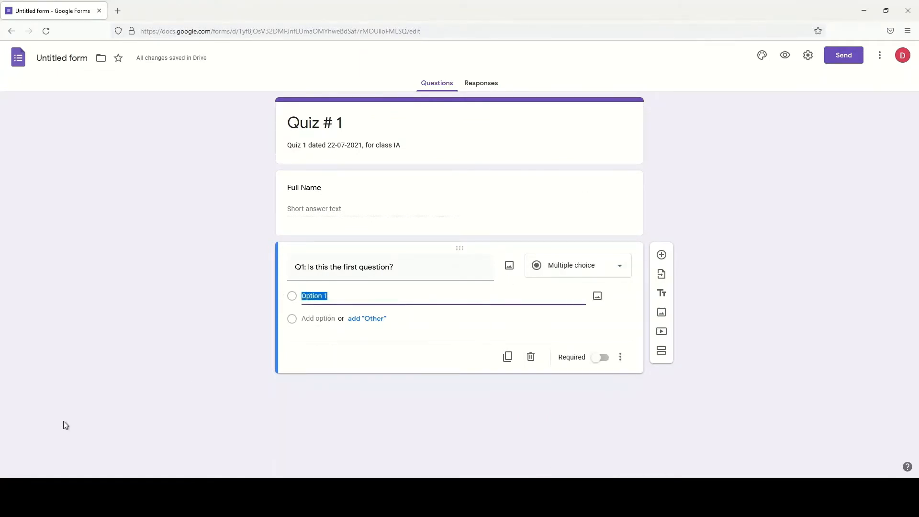
{"action": "type", "text": "Yes"}
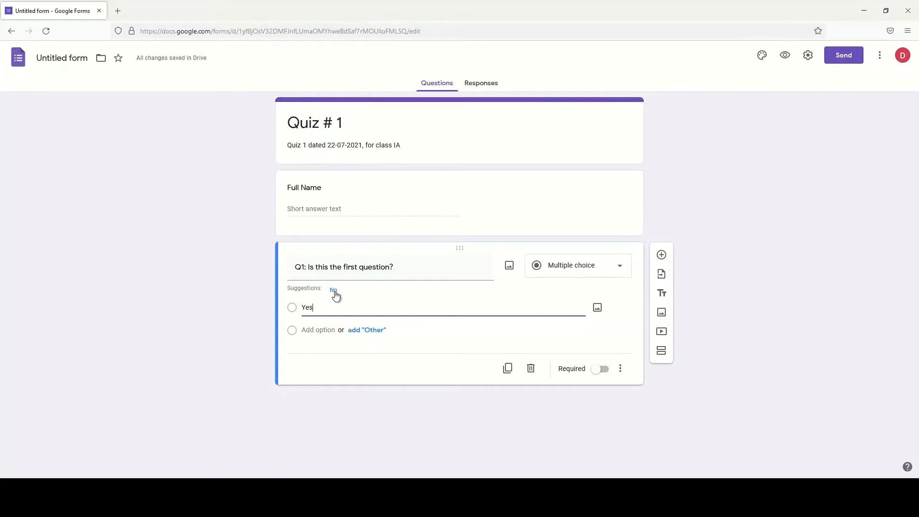
{"action": "left_click", "coordinate": [313, 330]}
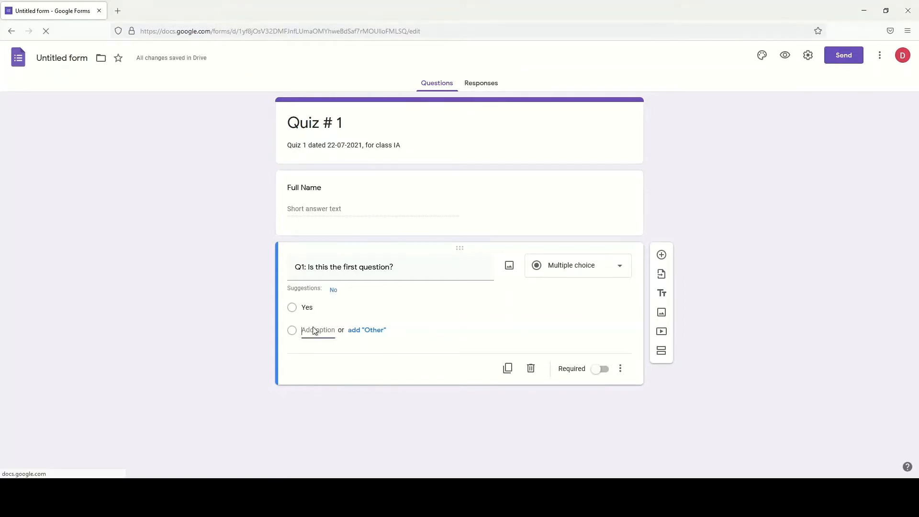
{"action": "type", "text": "No"}
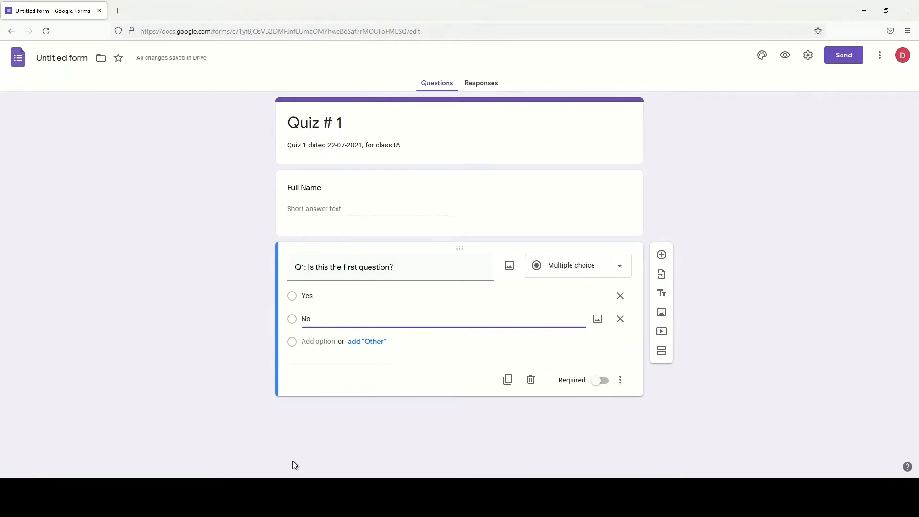
- Add another multiple-choice question reading "Q2: This is which question number?"
{"action": "left_click", "coordinate": [663, 255]}
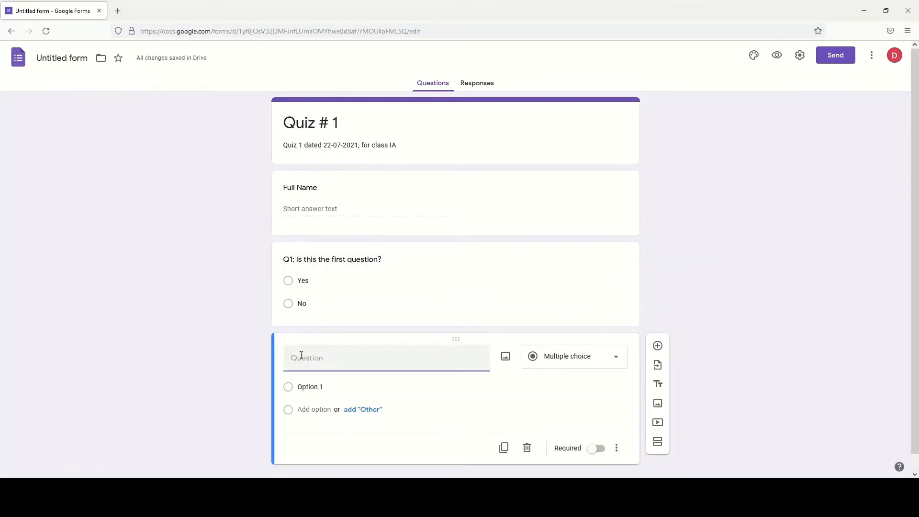
{"action": "type", "text": "Q2:"}
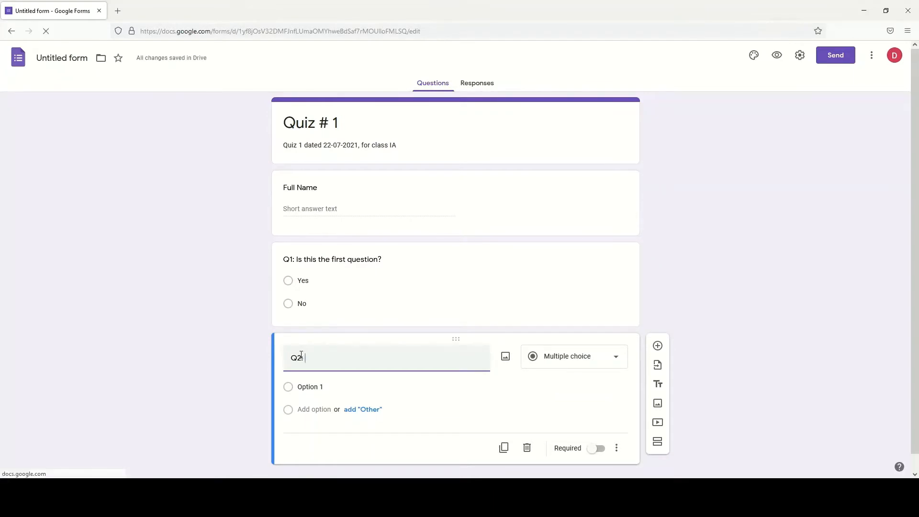
{"action": "type", "text": "This is"}
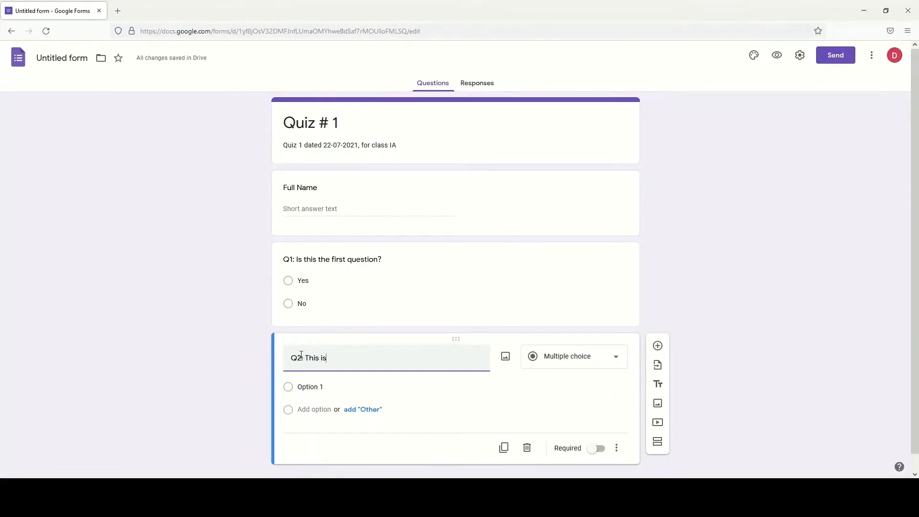
{"action": "type", "text": " which question n"}
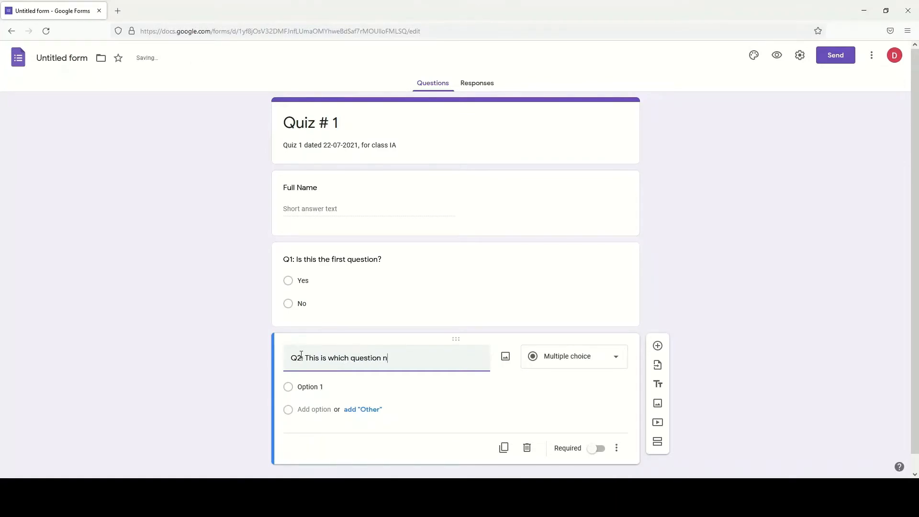
{"action": "type", "text": "umber?"}
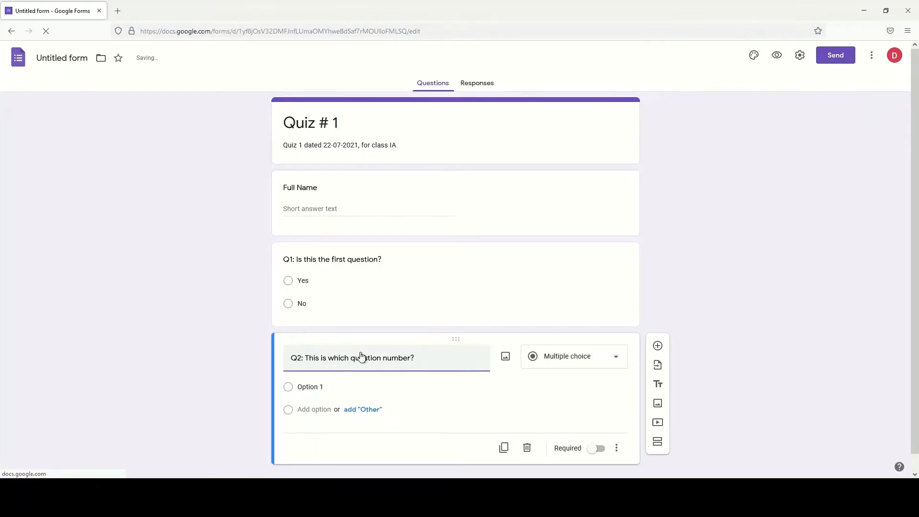
- Give question Q2 the three answer options "1", "2" and "3"
{"action": "left_click", "coordinate": [415, 385]}
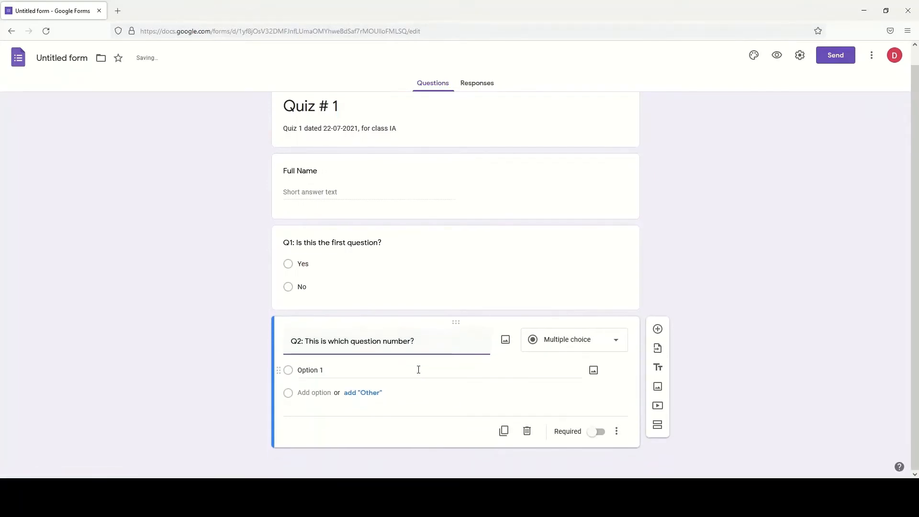
{"action": "left_click", "coordinate": [313, 379]}
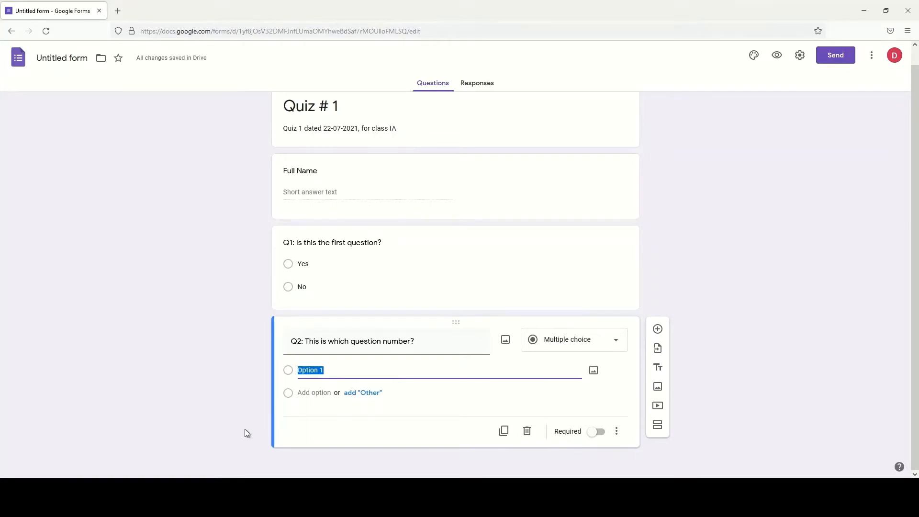
{"action": "type", "text": "1"}
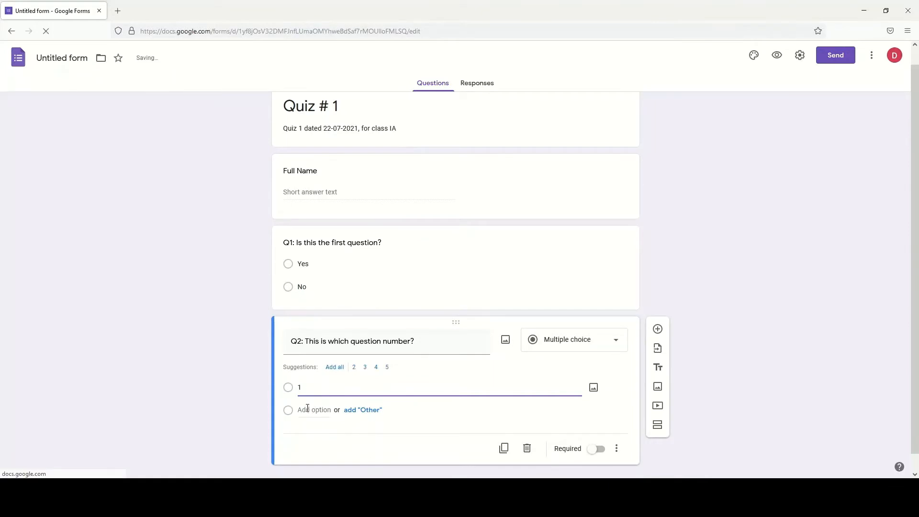
{"action": "left_click", "coordinate": [301, 410]}
{"action": "type", "text": "2"}
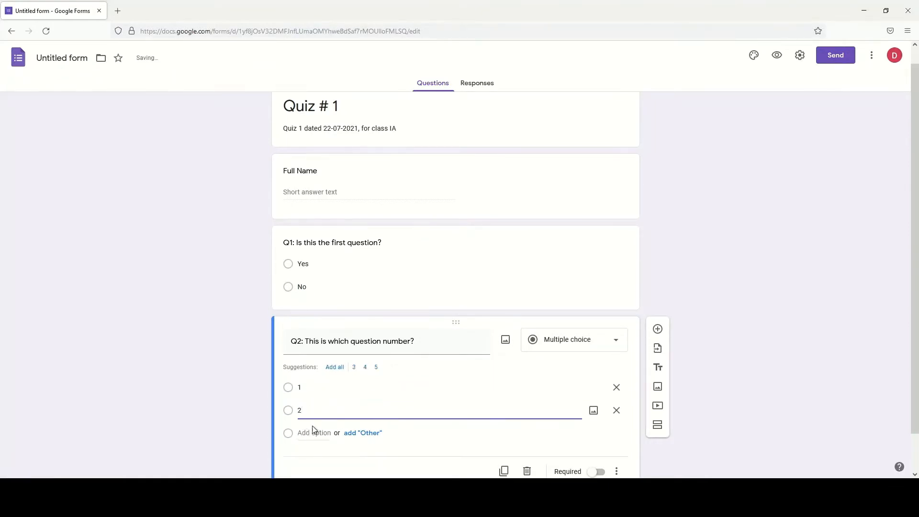
{"action": "left_click", "coordinate": [314, 392]}
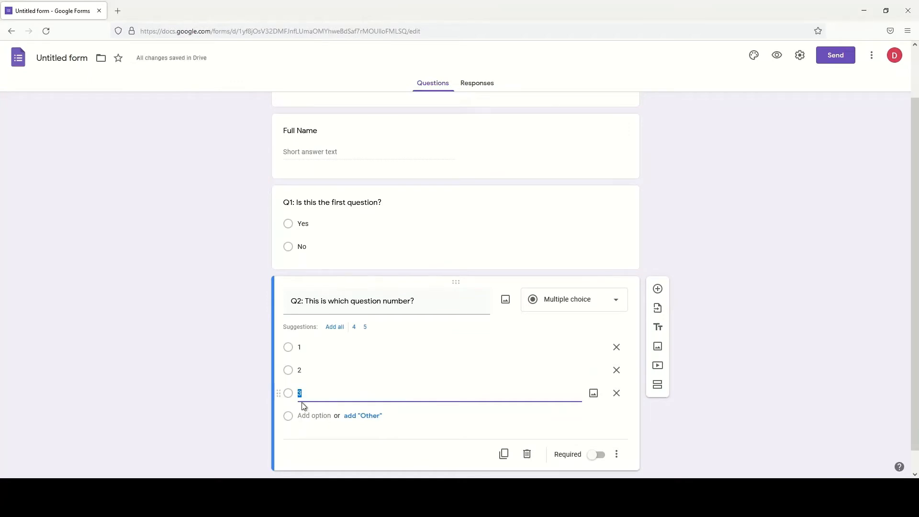
{"action": "scroll", "coordinate": [446, 412], "scroll_direction": "down", "scroll_amount": 1}
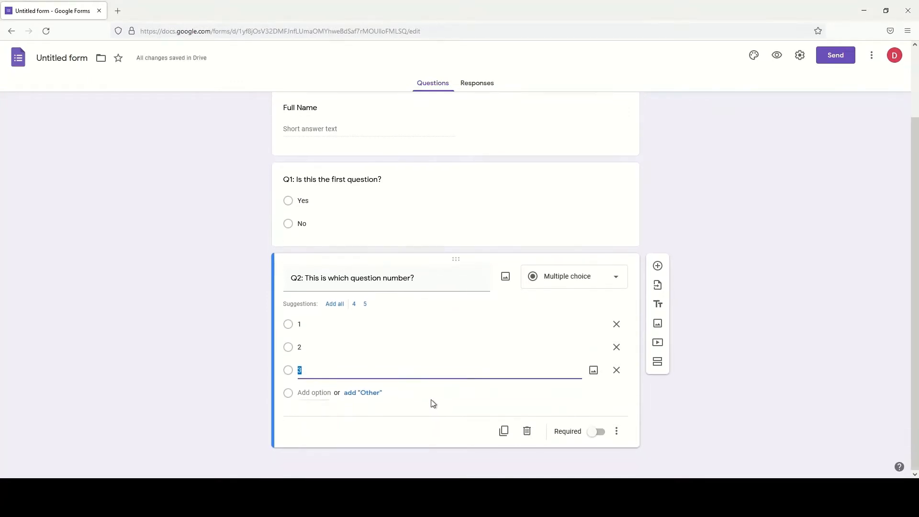
- Add a question reading "Q3: This question number is more than?" with the Checkboxes answer type
{"action": "left_click", "coordinate": [657, 266]}
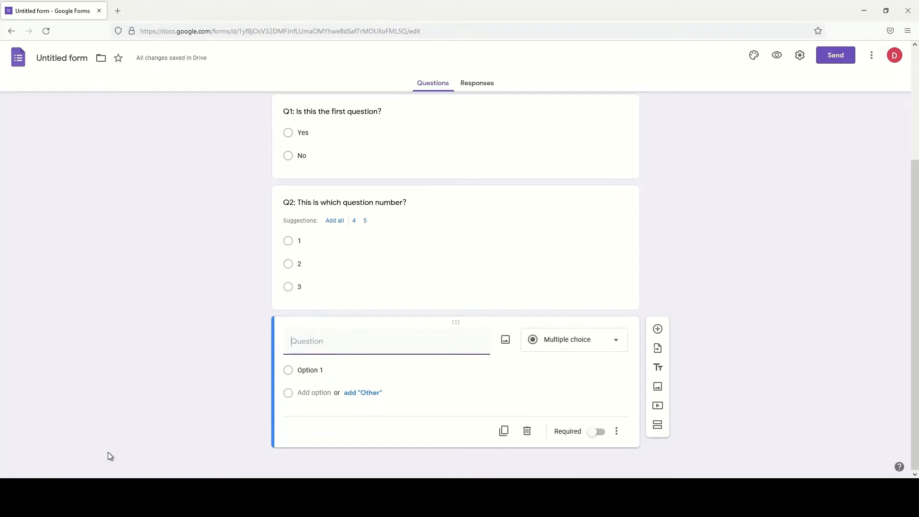
{"action": "type", "text": "Q3: Th"}
{"action": "key", "text": "BackSpace"}
{"action": "key", "text": "BackSpace"}
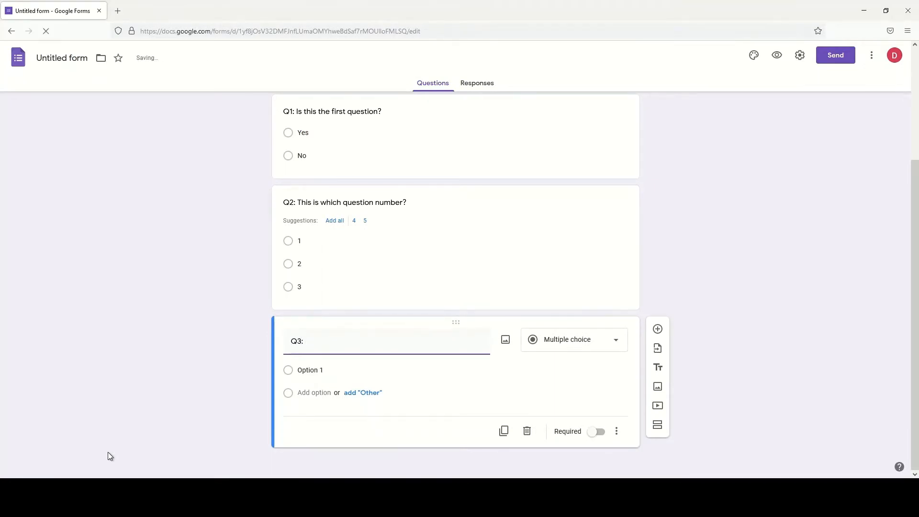
{"action": "type", "text": "This"}
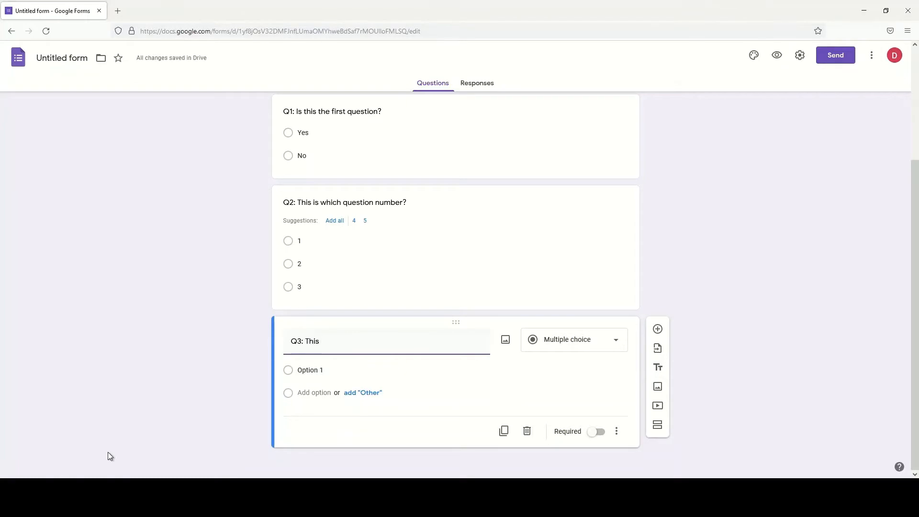
{"action": "type", "text": " questio"}
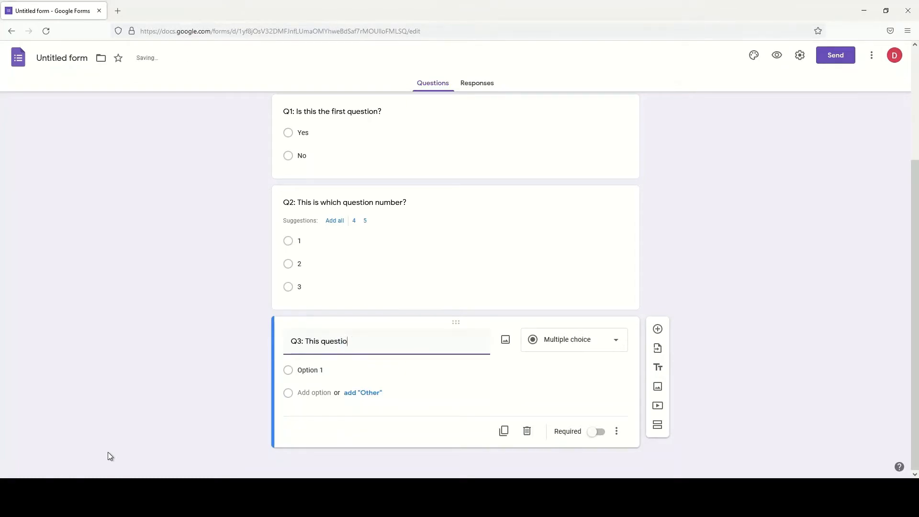
{"action": "type", "text": "n number is more than?"}
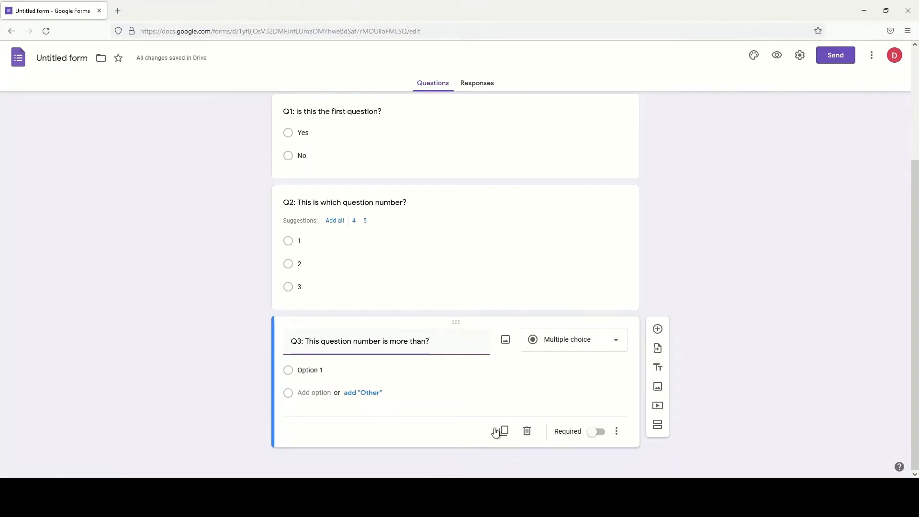
{"action": "left_click", "coordinate": [564, 343]}
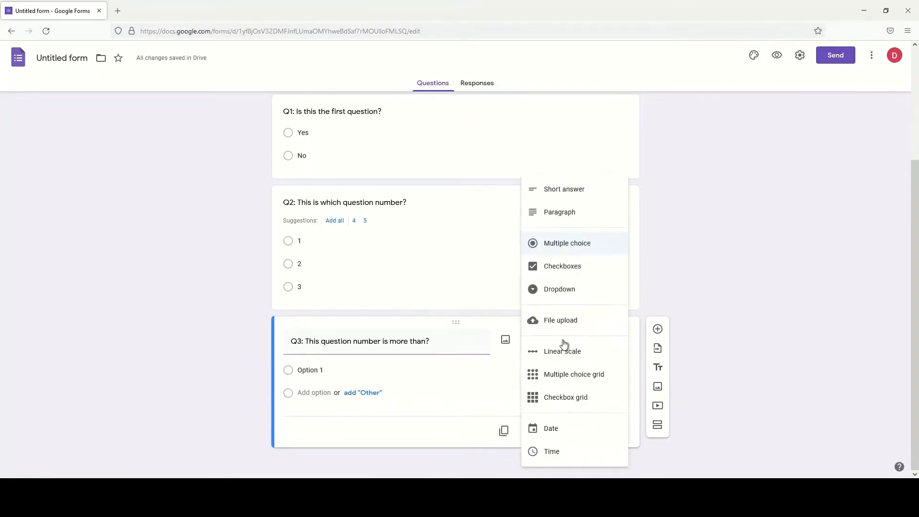
{"action": "left_click", "coordinate": [554, 274]}
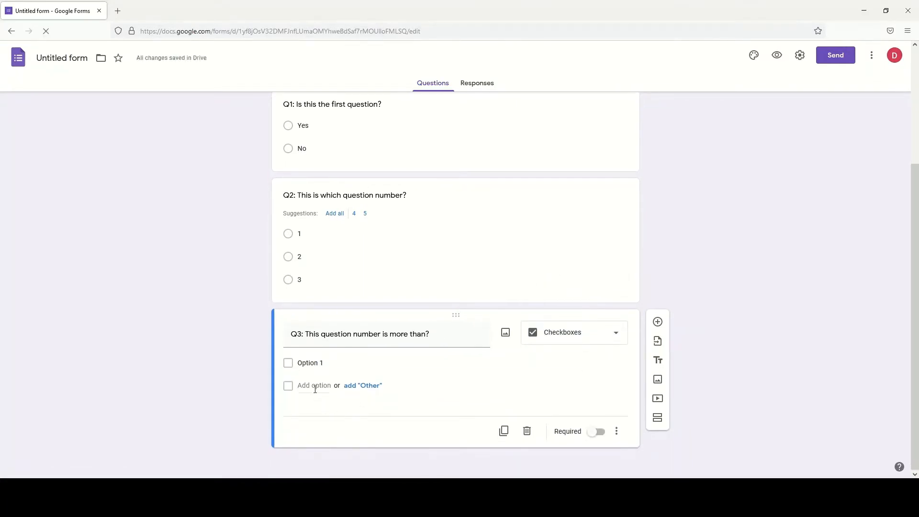
- Give question Q3 five checkbox options numbered "1", "2", "3", "4" and "5"
{"action": "left_click", "coordinate": [309, 362]}
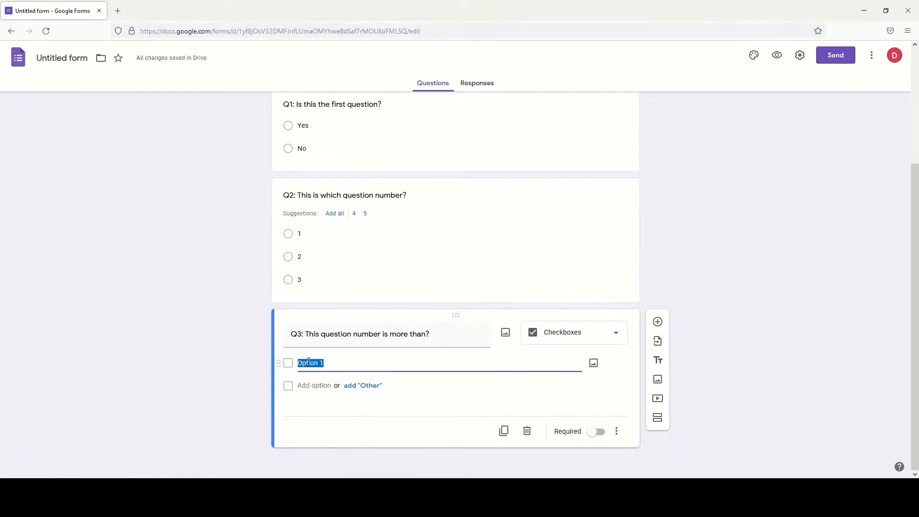
{"action": "type", "text": "1"}
{"action": "left_click", "coordinate": [304, 401]}
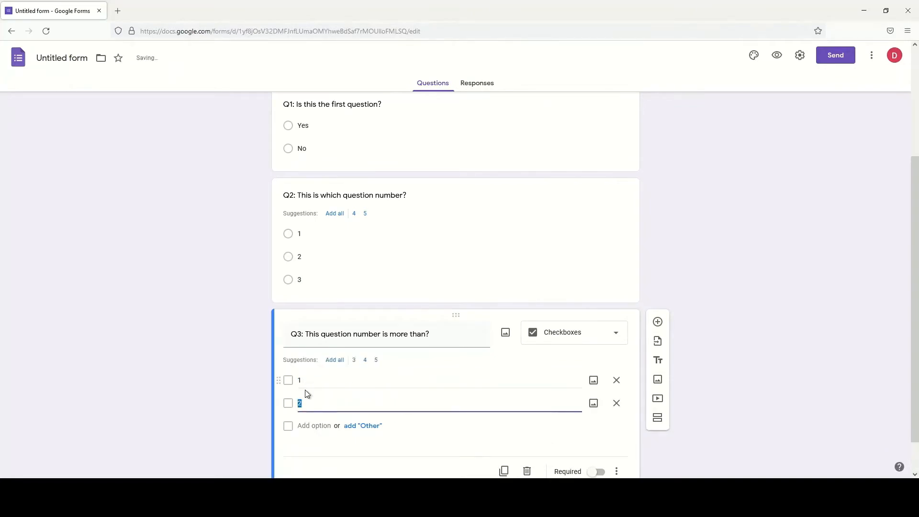
{"action": "left_click", "coordinate": [312, 389]}
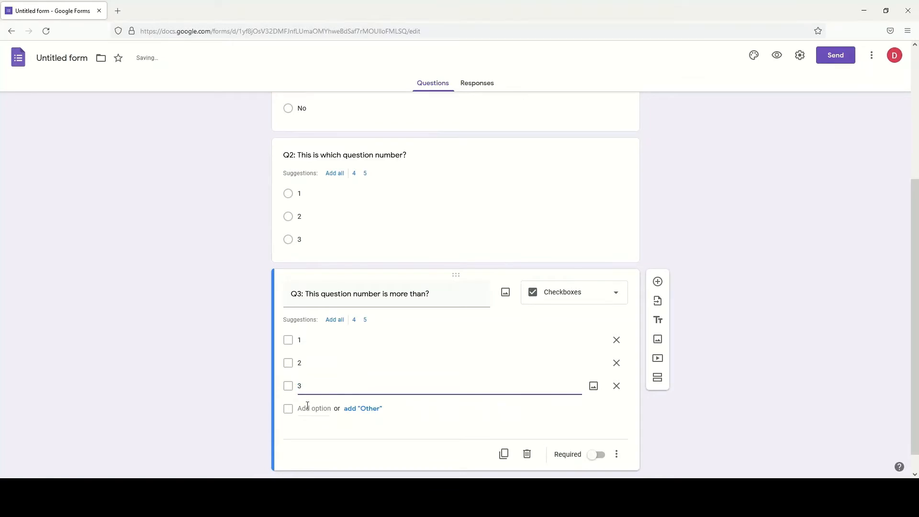
{"action": "left_click", "coordinate": [303, 408]}
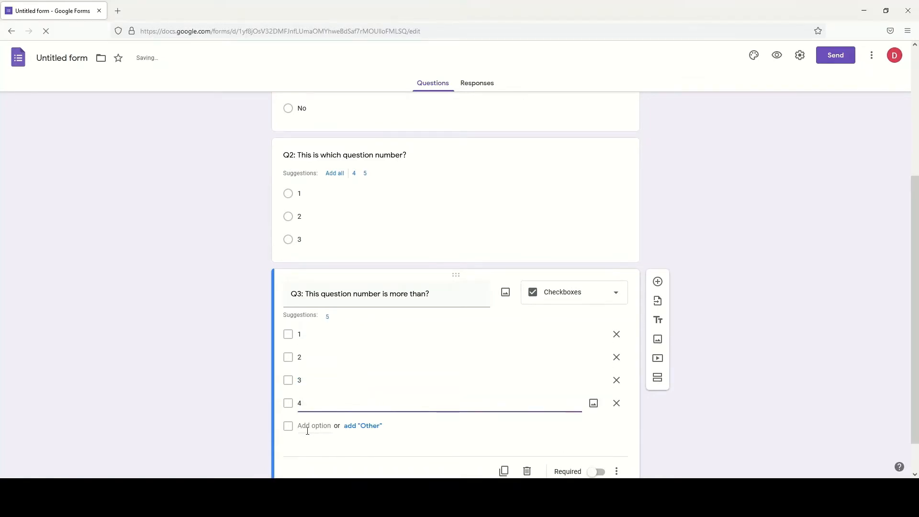
{"action": "left_click", "coordinate": [306, 427]}
{"action": "type", "text": "5"}
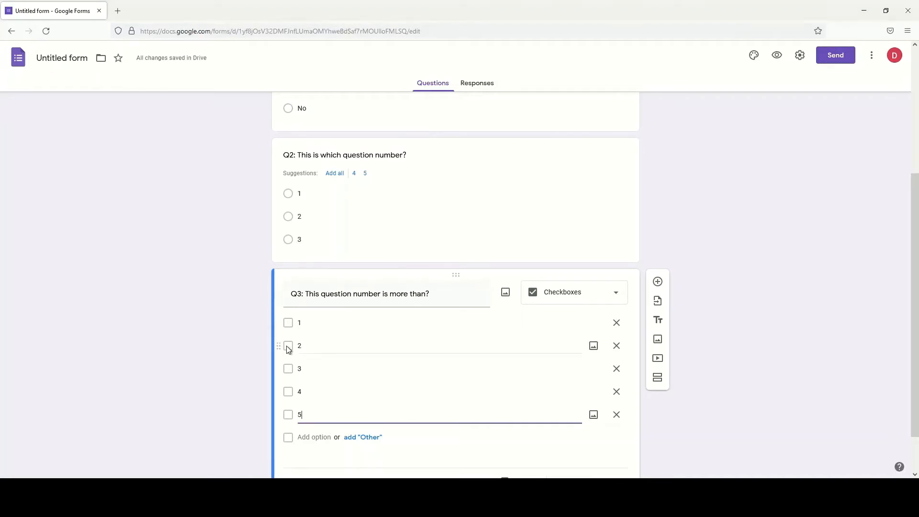
{"action": "left_click", "coordinate": [570, 293]}
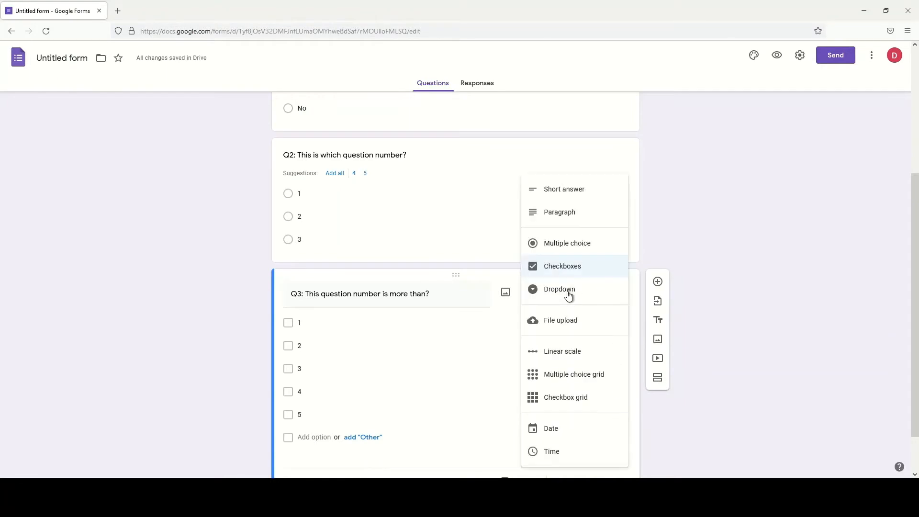
{"action": "left_click", "coordinate": [733, 256]}
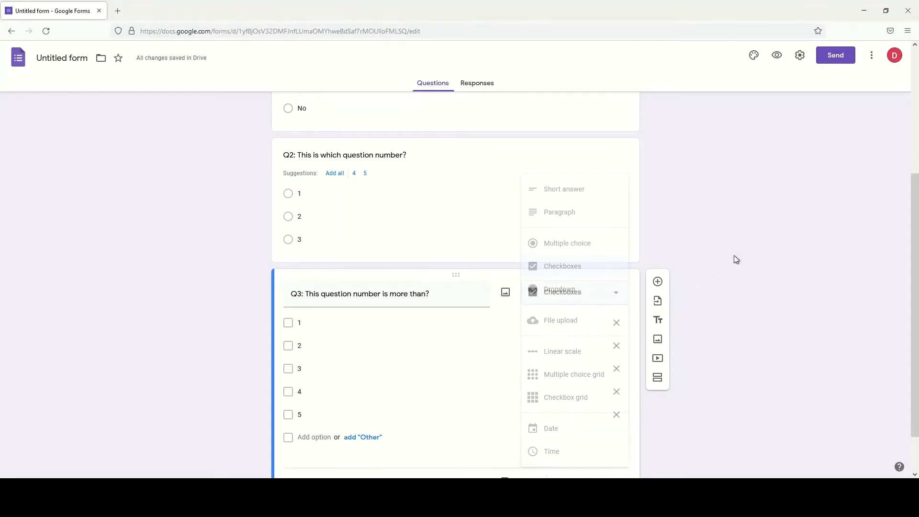
- Add a question reading "Q4: This is question number?" with the Dropdown answer type
{"action": "left_click", "coordinate": [658, 283]}
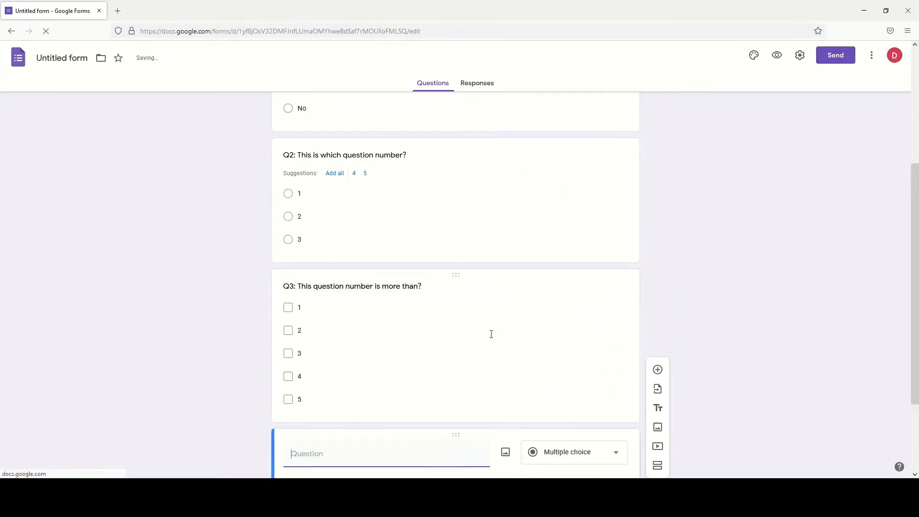
{"action": "type", "text": "Q4:"}
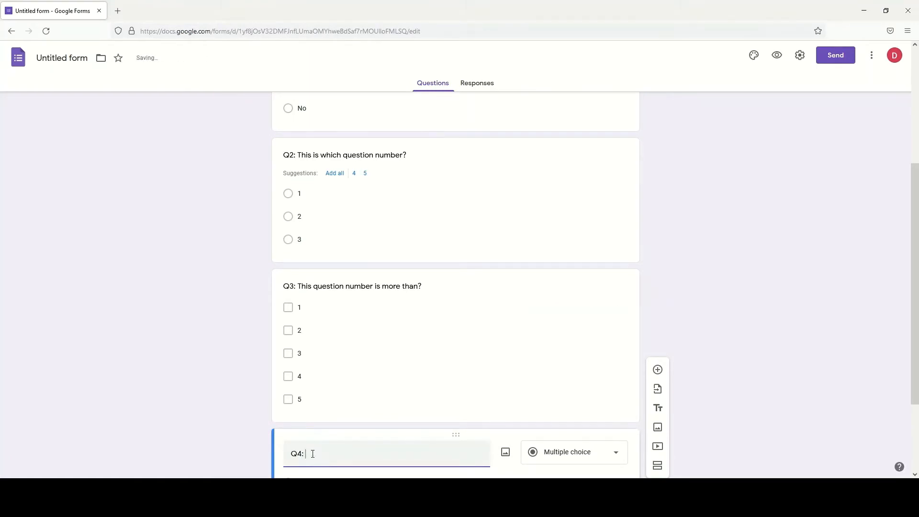
{"action": "type", "text": " This is question number?"}
{"action": "scroll", "coordinate": [347, 358], "scroll_direction": "down", "scroll_amount": 2}
{"action": "scroll", "coordinate": [354, 379], "scroll_direction": "down", "scroll_amount": 2}
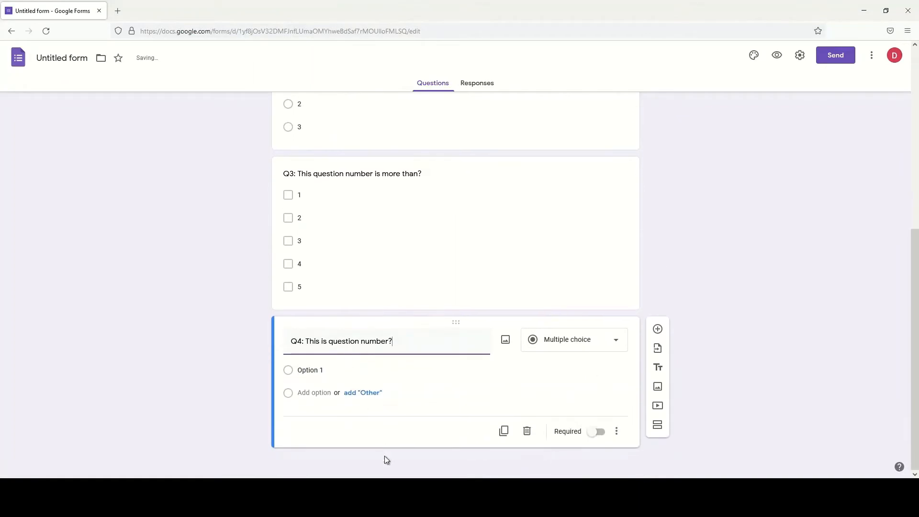
{"action": "left_click", "coordinate": [577, 340]}
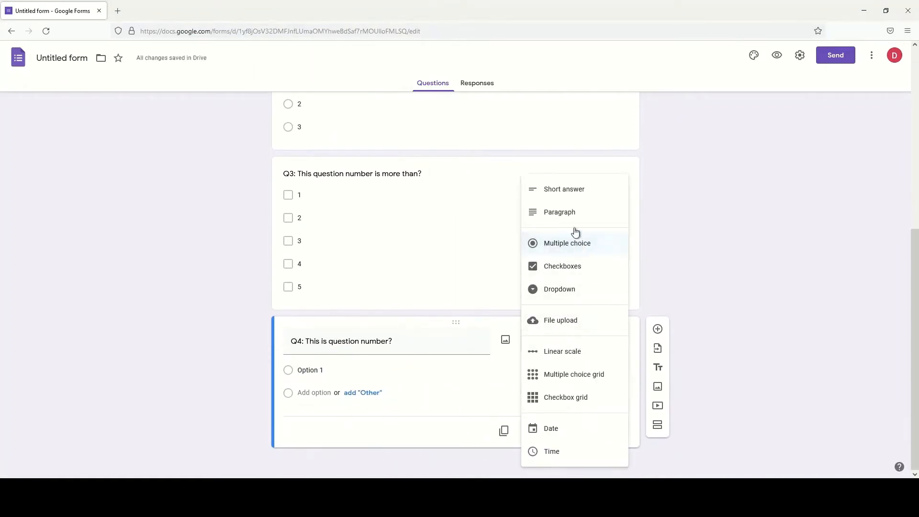
{"action": "left_click", "coordinate": [561, 290]}
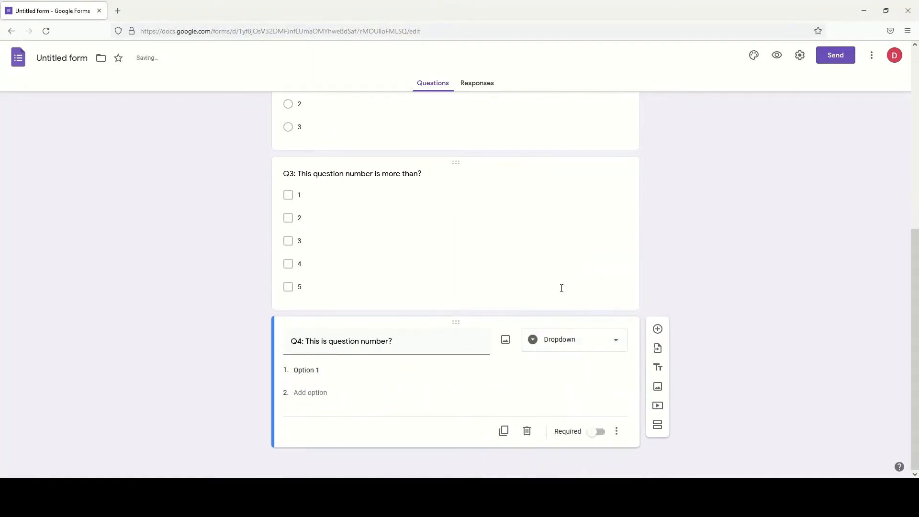
- Give question Q4 the four dropdown options "1", "2", "3" and "4"
{"action": "left_click", "coordinate": [306, 369]}
{"action": "type", "text": "1"}
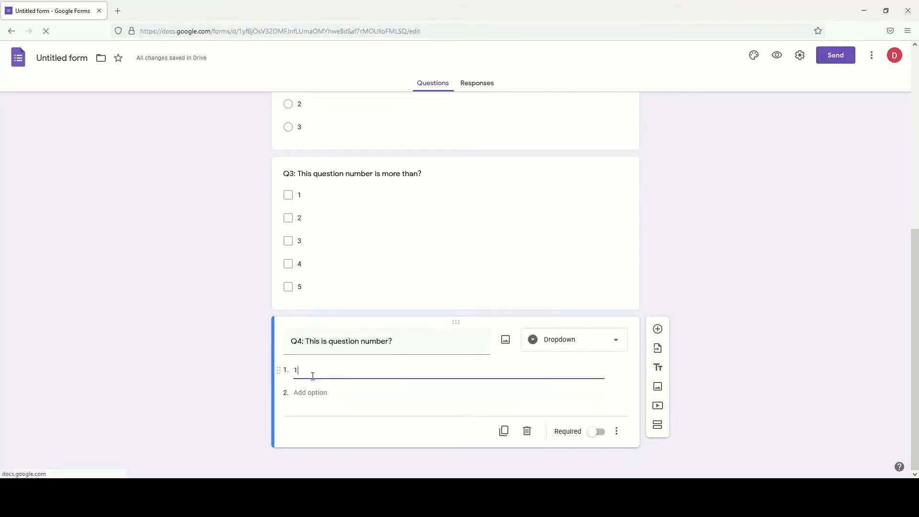
{"action": "left_click", "coordinate": [311, 392]}
{"action": "type", "text": "2"}
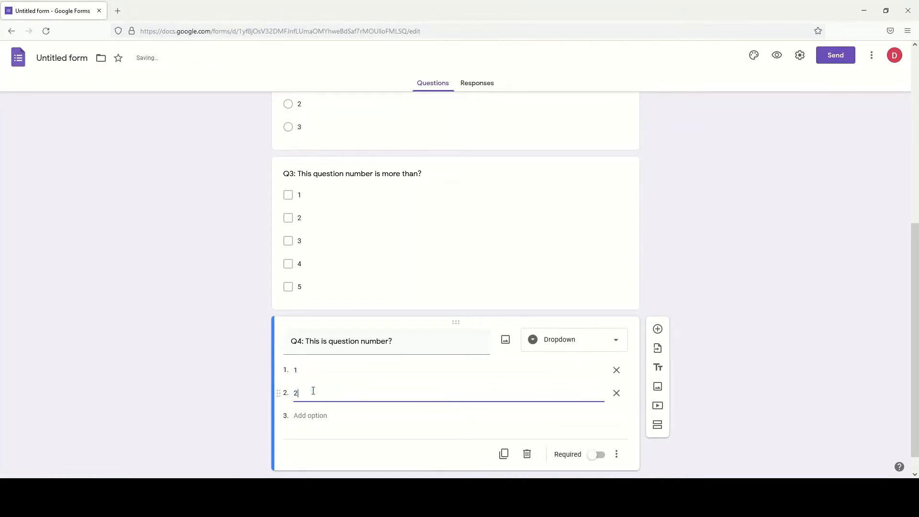
{"action": "left_click", "coordinate": [305, 416]}
{"action": "type", "text": "3"}
{"action": "left_click", "coordinate": [299, 438]}
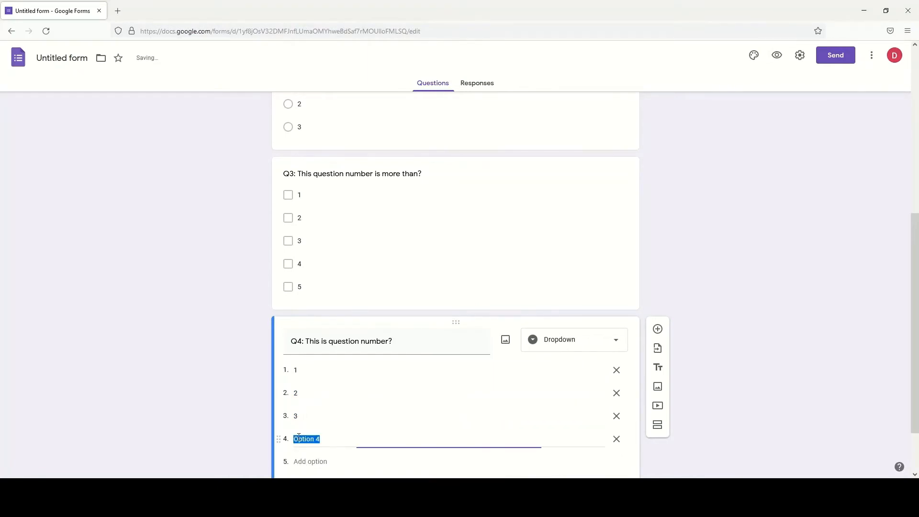
{"action": "type", "text": "4"}
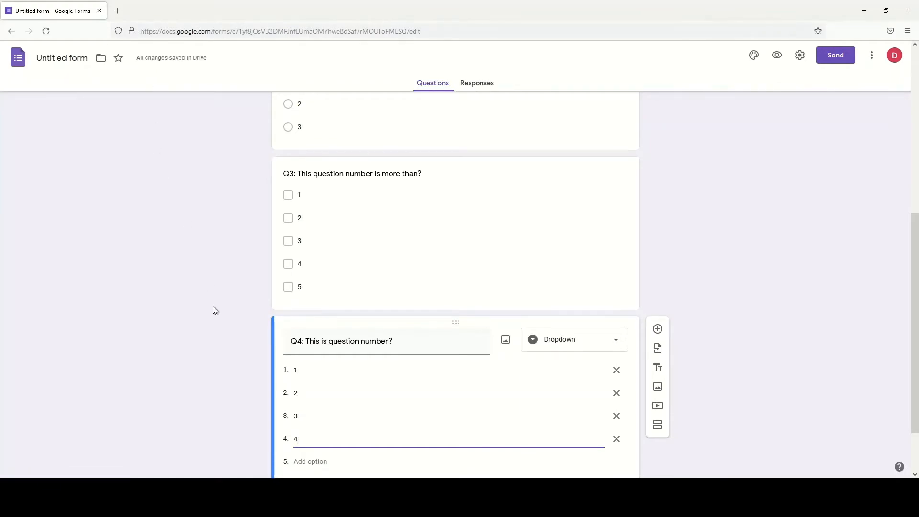
{"action": "scroll", "coordinate": [215, 305], "scroll_direction": "down", "scroll_amount": 3}
{"action": "left_click", "coordinate": [564, 279]}
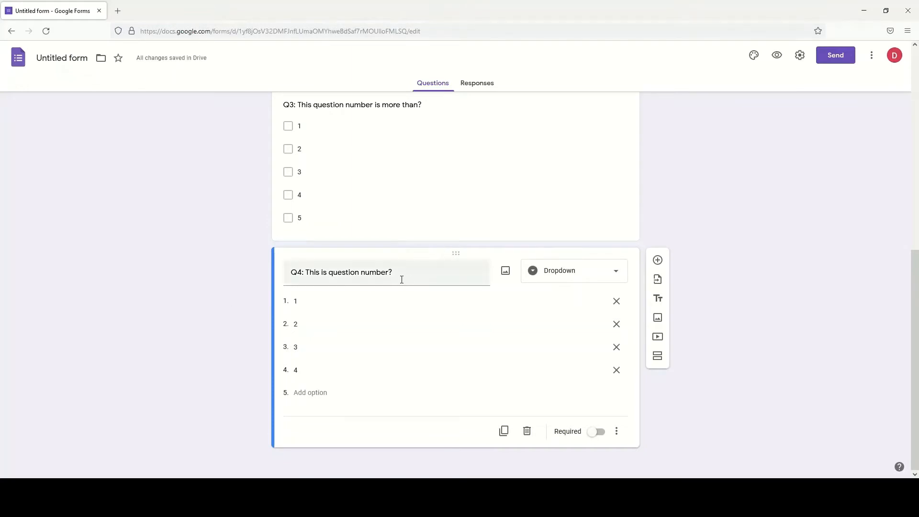
- Make the Full Name question at the start of the form required
{"action": "scroll", "coordinate": [389, 288], "scroll_direction": "up", "scroll_amount": 7}
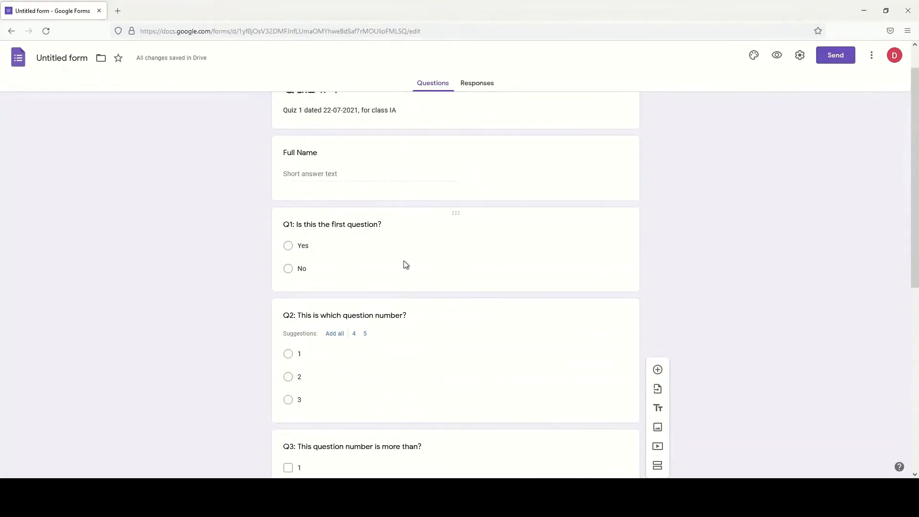
{"action": "scroll", "coordinate": [293, 302], "scroll_direction": "up", "scroll_amount": 1}
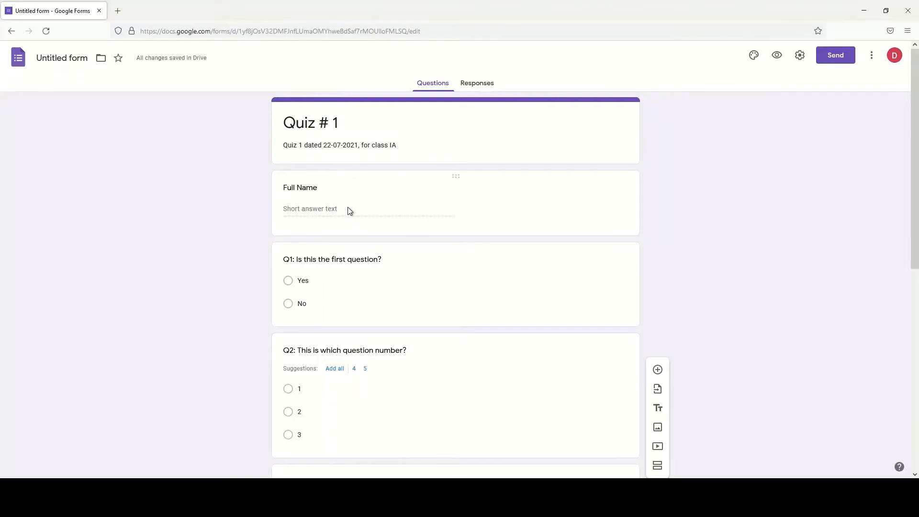
{"action": "left_click", "coordinate": [382, 200]}
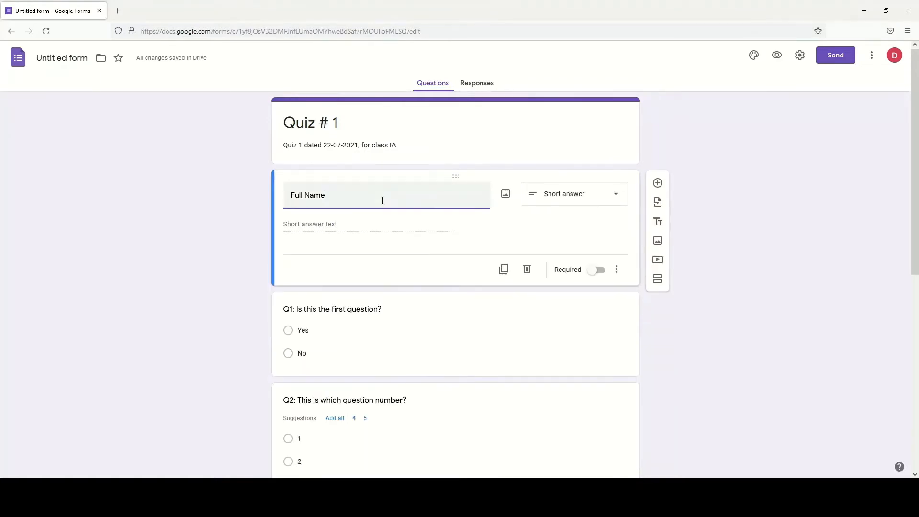
{"action": "left_click", "coordinate": [600, 271]}
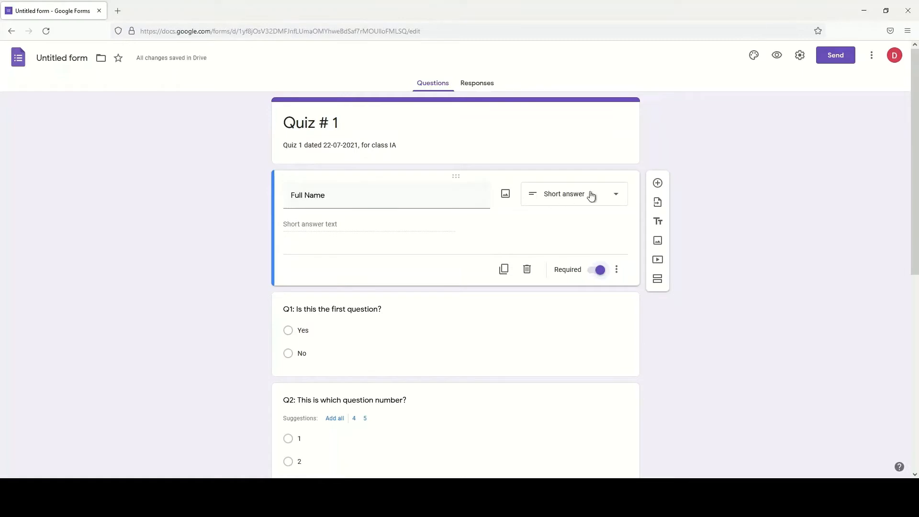
- Make the form a quiz in its settings, save the change, and review the Full Name question's answer key
{"action": "left_click", "coordinate": [801, 57]}
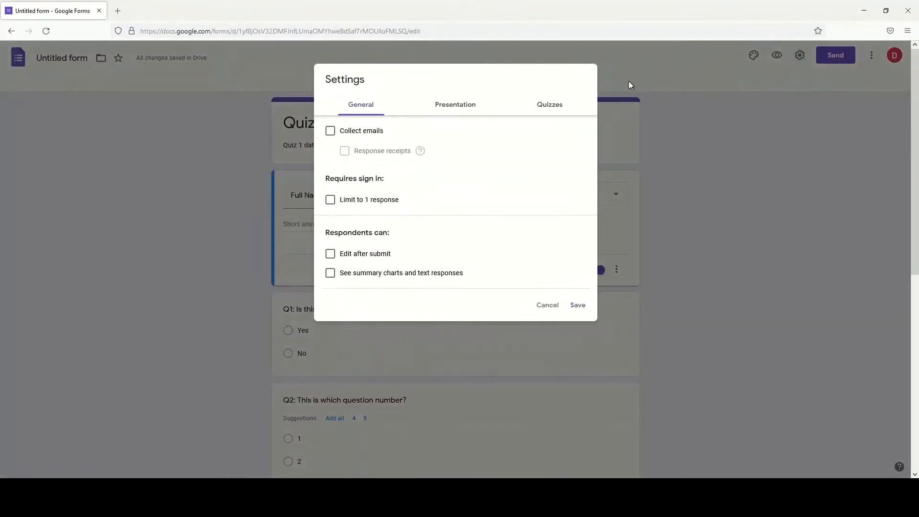
{"action": "left_click", "coordinate": [550, 107]}
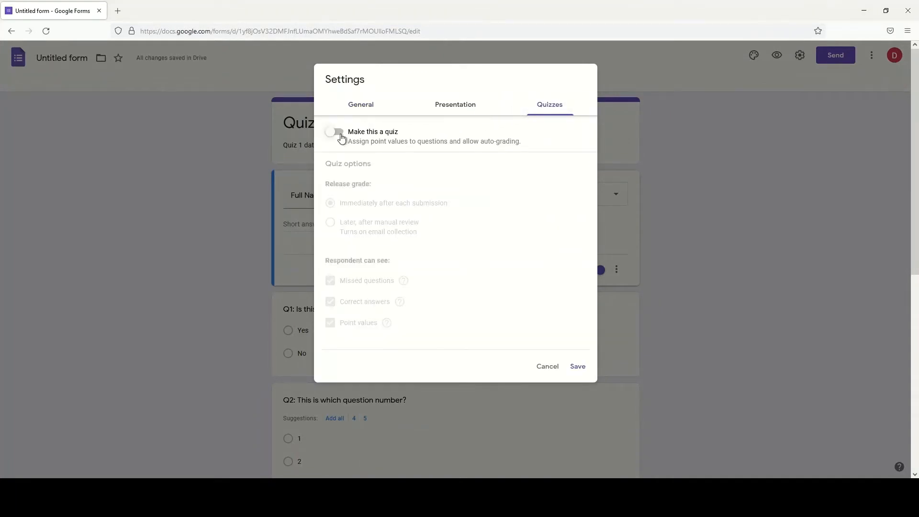
{"action": "left_click", "coordinate": [339, 134]}
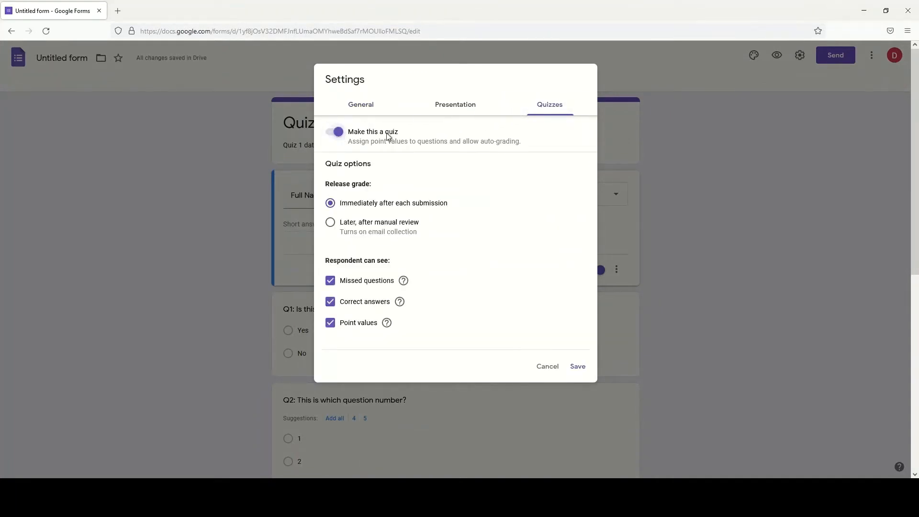
{"action": "left_click", "coordinate": [581, 368]}
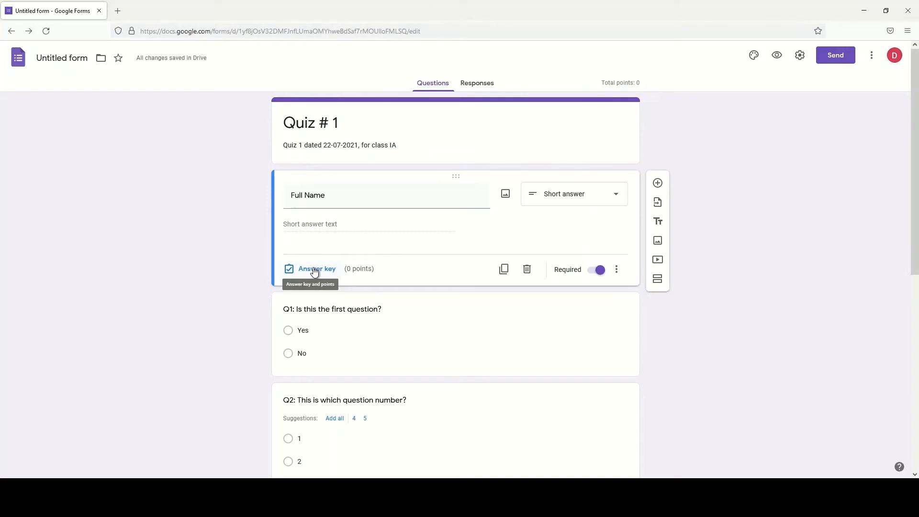
{"action": "left_click", "coordinate": [314, 270]}
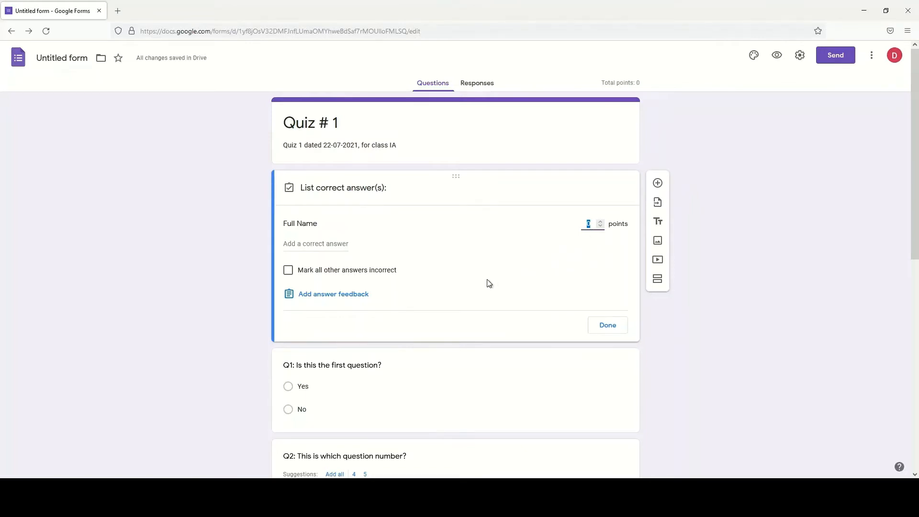
{"action": "left_click", "coordinate": [601, 327]}
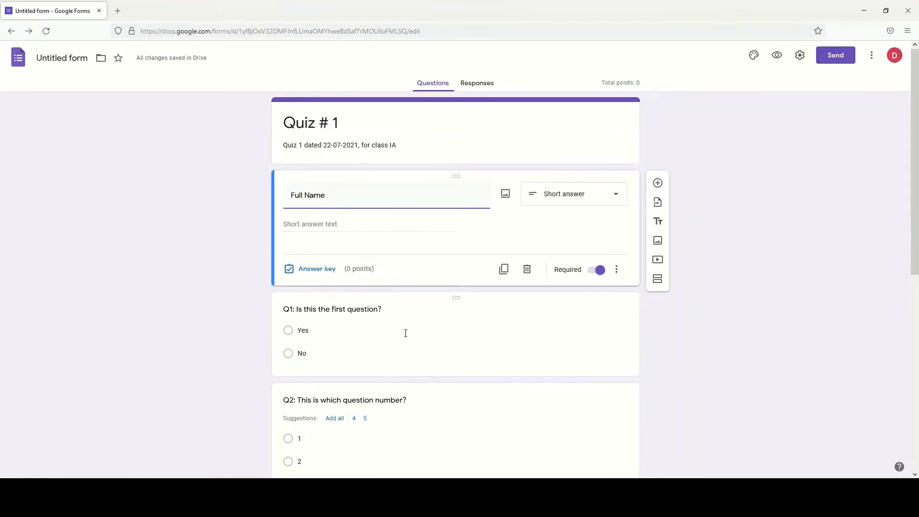
- Set question Q1's answer key to 1 point with "Yes" as the correct answer
{"action": "scroll", "coordinate": [425, 343], "scroll_direction": "down", "scroll_amount": 2}
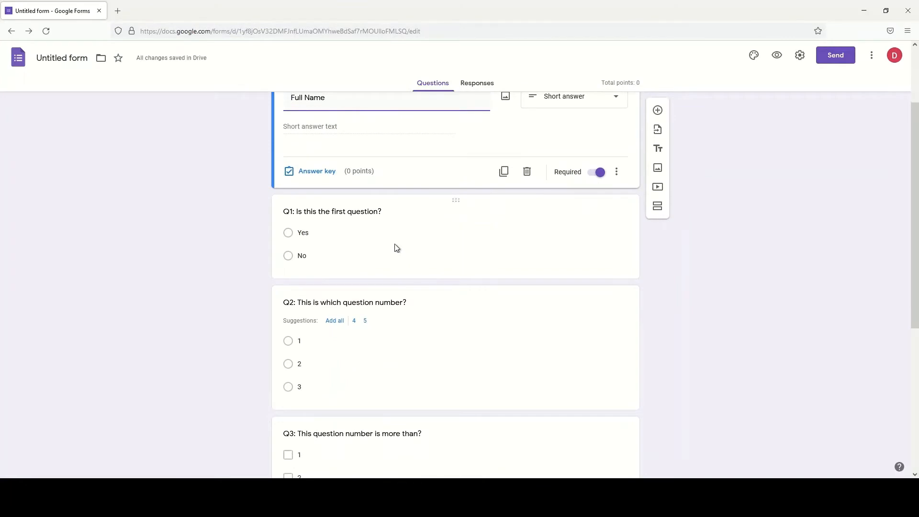
{"action": "left_click", "coordinate": [397, 247]}
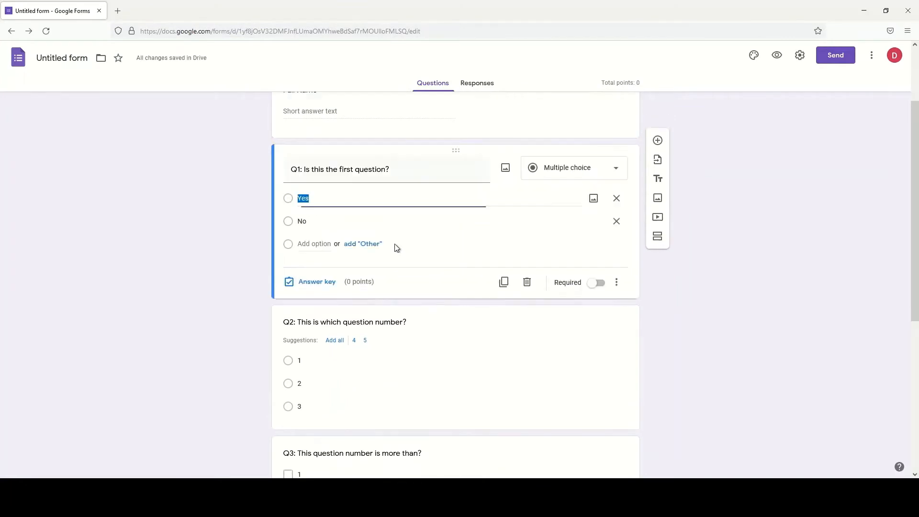
{"action": "left_click", "coordinate": [311, 282]}
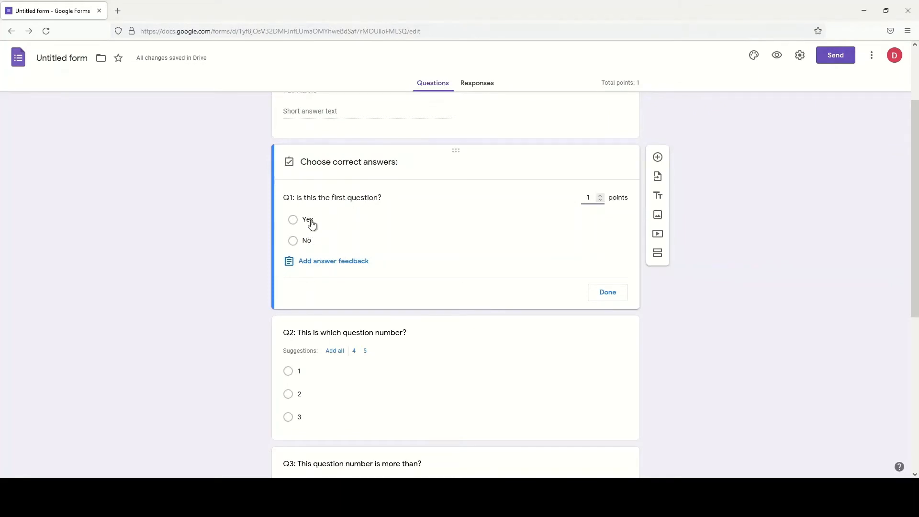
{"action": "left_click", "coordinate": [293, 220]}
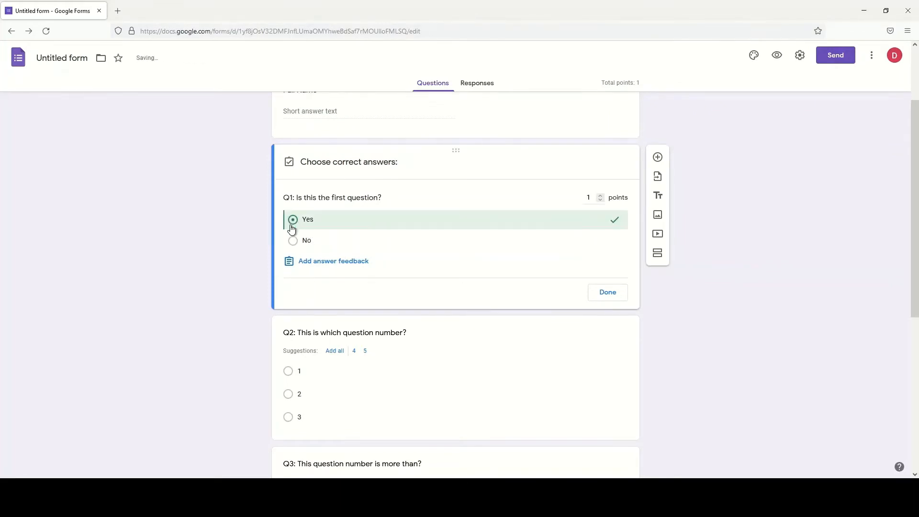
{"action": "left_click", "coordinate": [604, 293]}
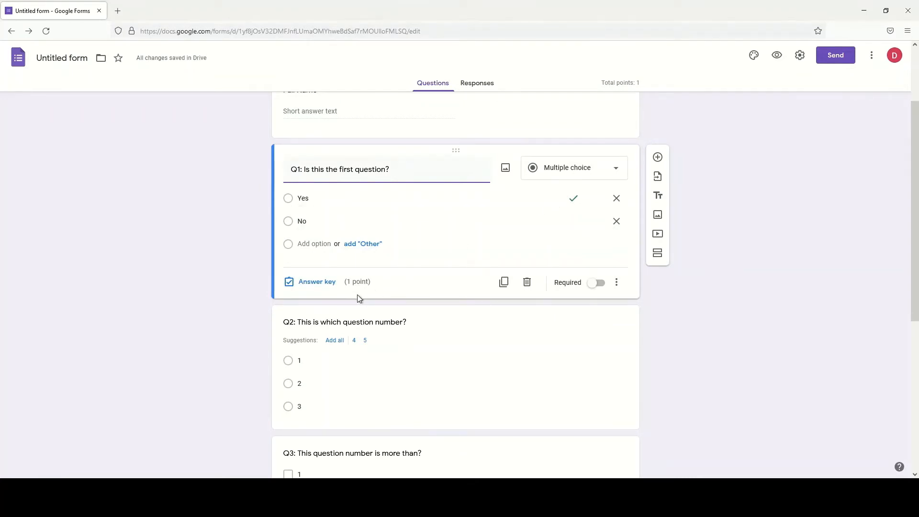
- Set question Q2's answer key to 3 points with option "2" as the correct answer
{"action": "scroll", "coordinate": [344, 392], "scroll_direction": "down", "scroll_amount": 3}
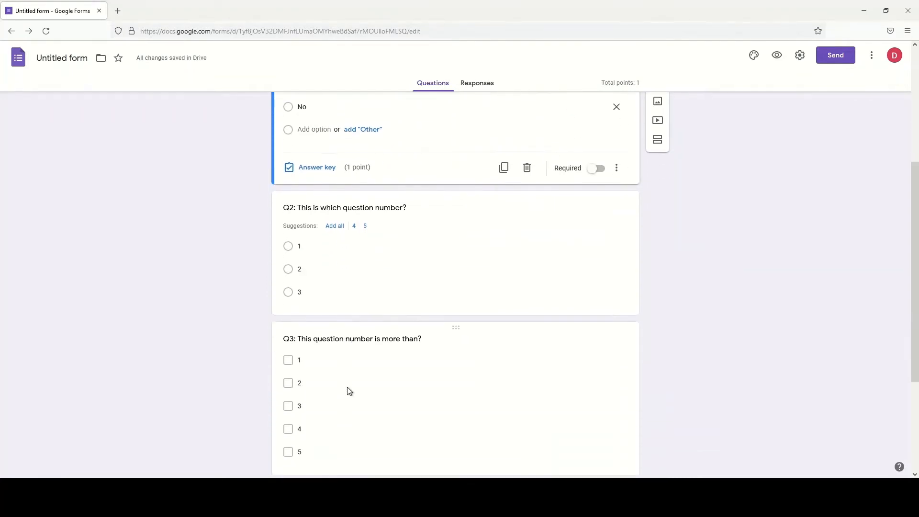
{"action": "left_click", "coordinate": [419, 254]}
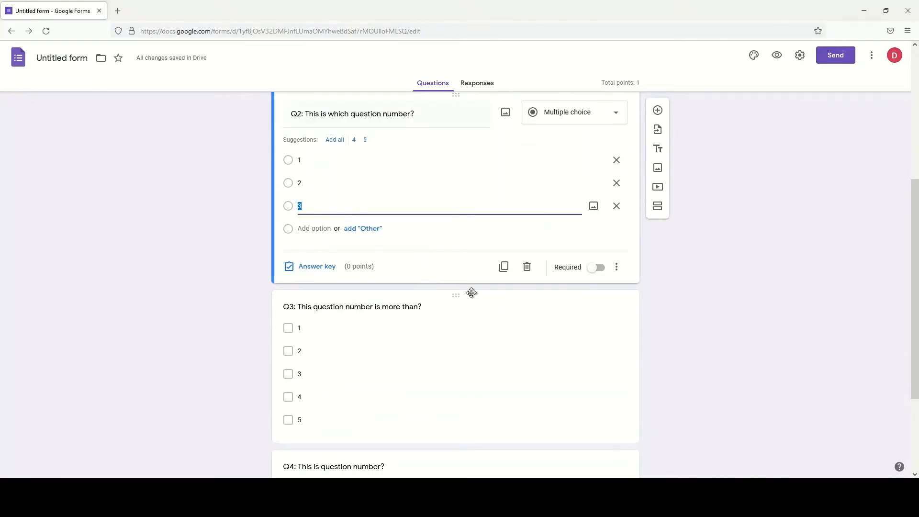
{"action": "scroll", "coordinate": [420, 315], "scroll_direction": "up", "scroll_amount": 1}
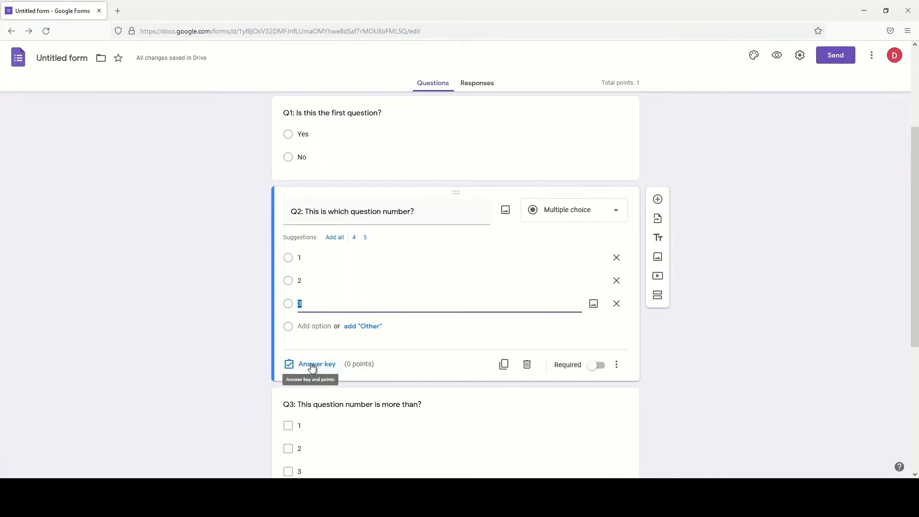
{"action": "left_click", "coordinate": [311, 366]}
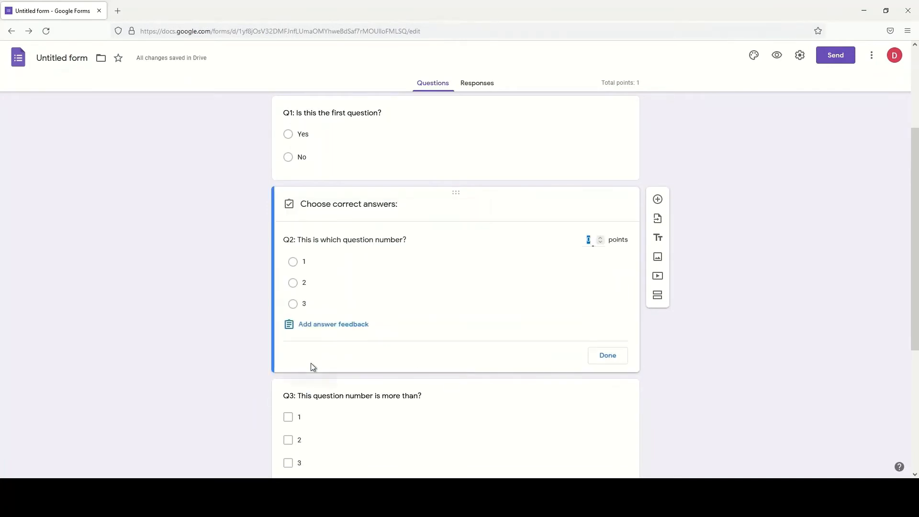
{"action": "left_click", "coordinate": [600, 238]}
{"action": "left_click", "coordinate": [292, 285]}
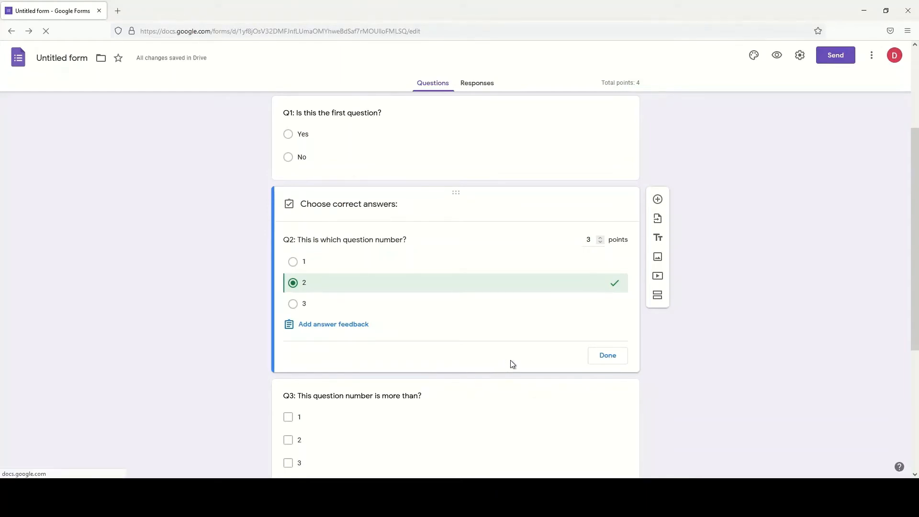
{"action": "left_click", "coordinate": [607, 356]}
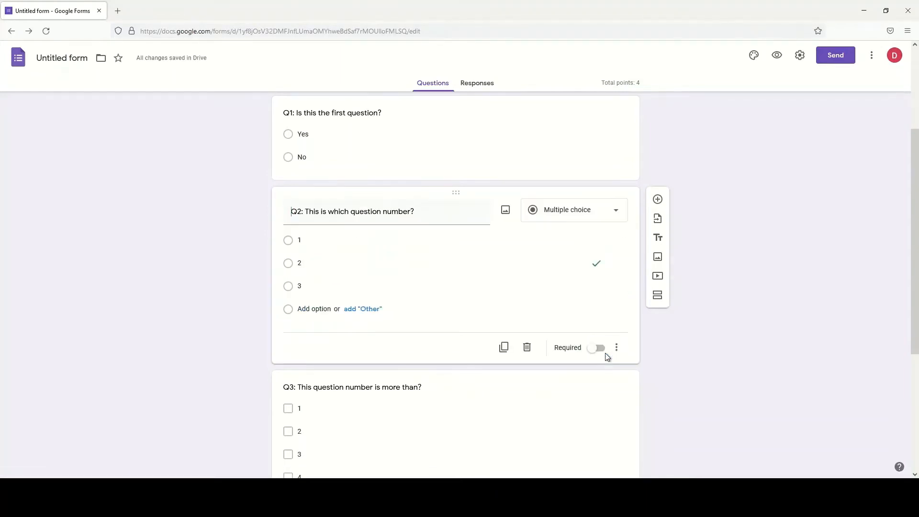
- Set question Q3's answer key to 2 points with options "1" and "2" as the correct answers
{"action": "scroll", "coordinate": [436, 359], "scroll_direction": "down", "scroll_amount": 4}
{"action": "left_click", "coordinate": [378, 282]}
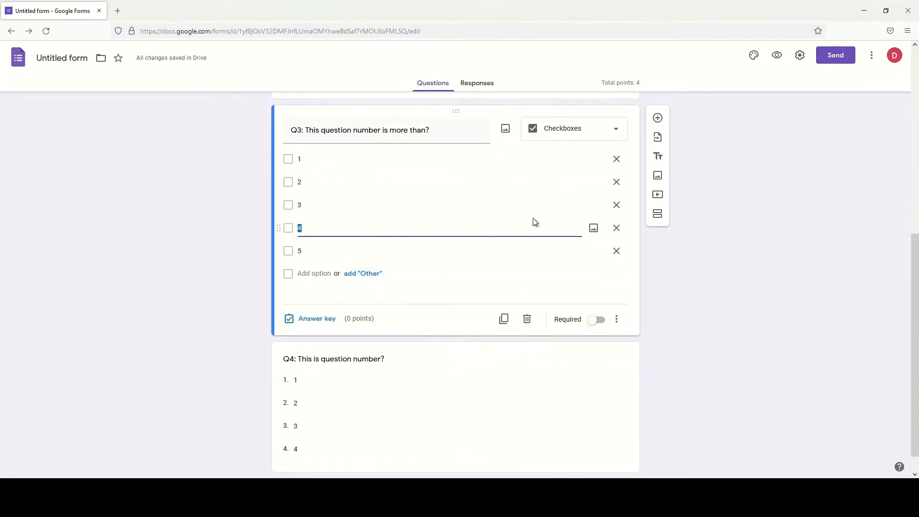
{"action": "left_click", "coordinate": [326, 320]}
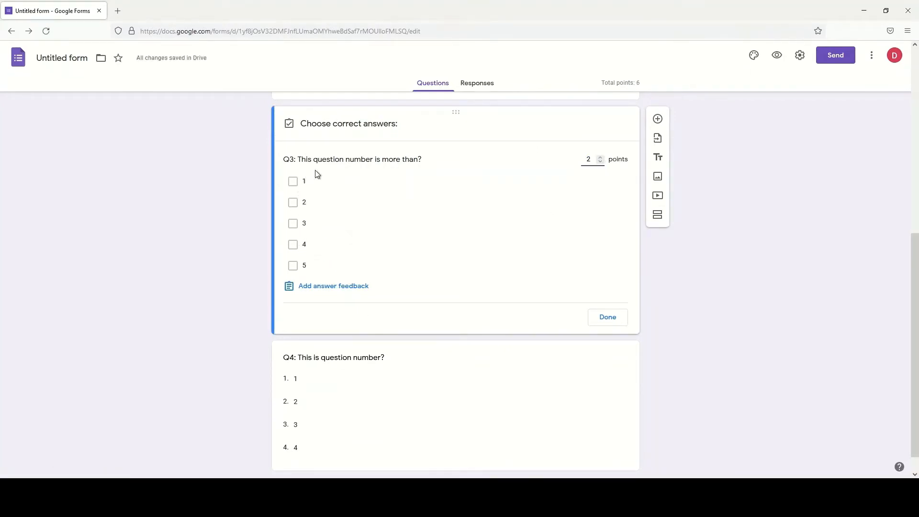
{"action": "left_click", "coordinate": [293, 181]}
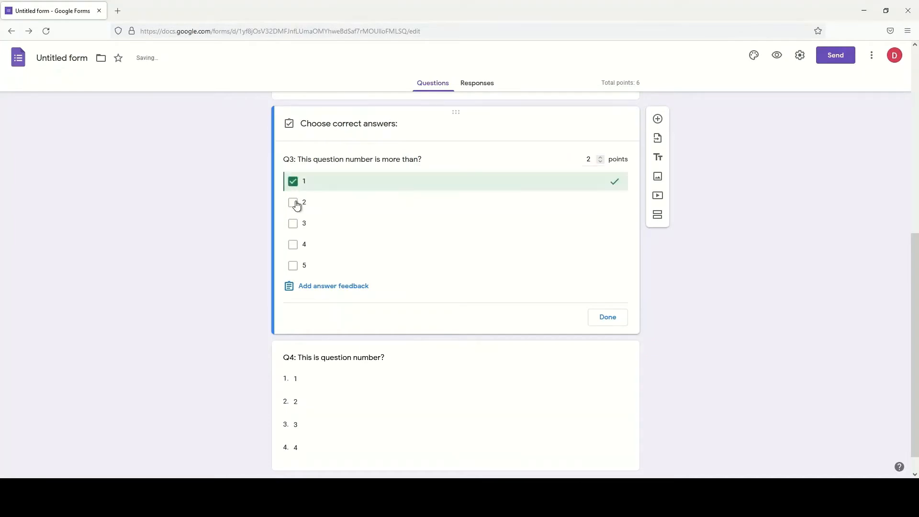
{"action": "left_click", "coordinate": [293, 203]}
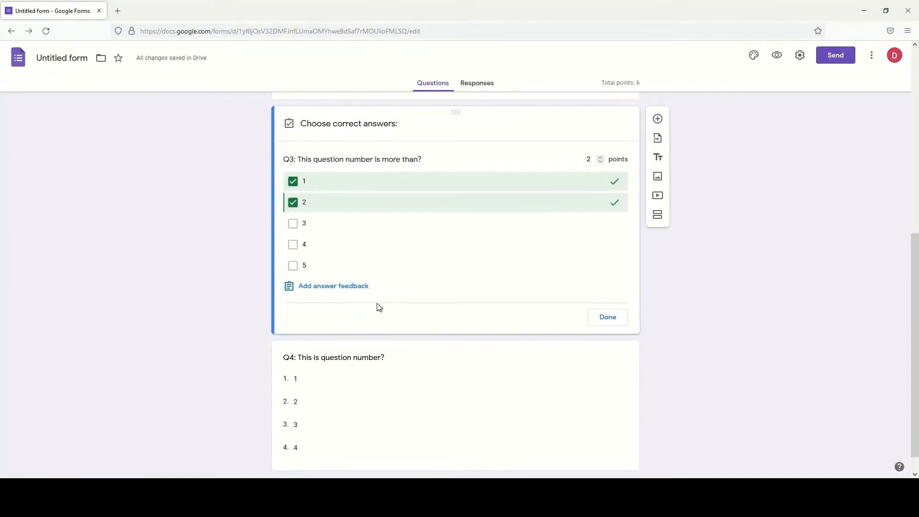
{"action": "left_click", "coordinate": [608, 319]}
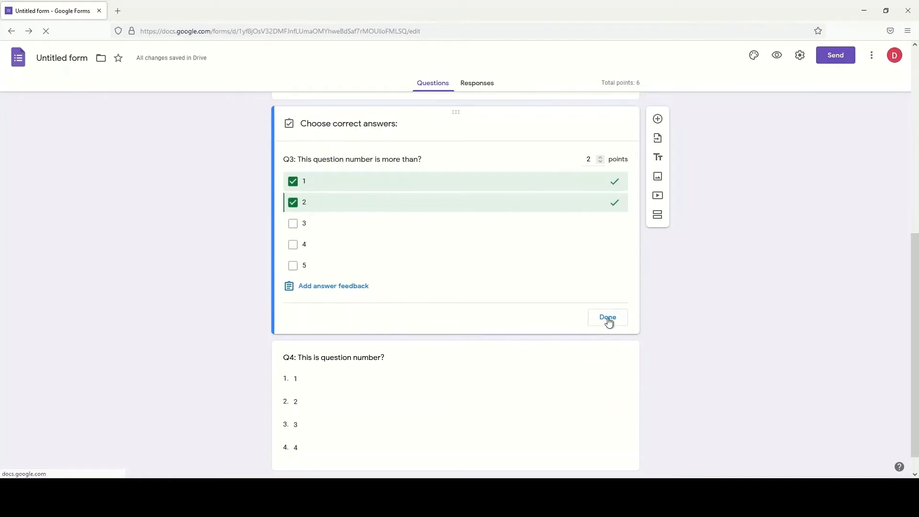
{"action": "left_click", "coordinate": [608, 319]}
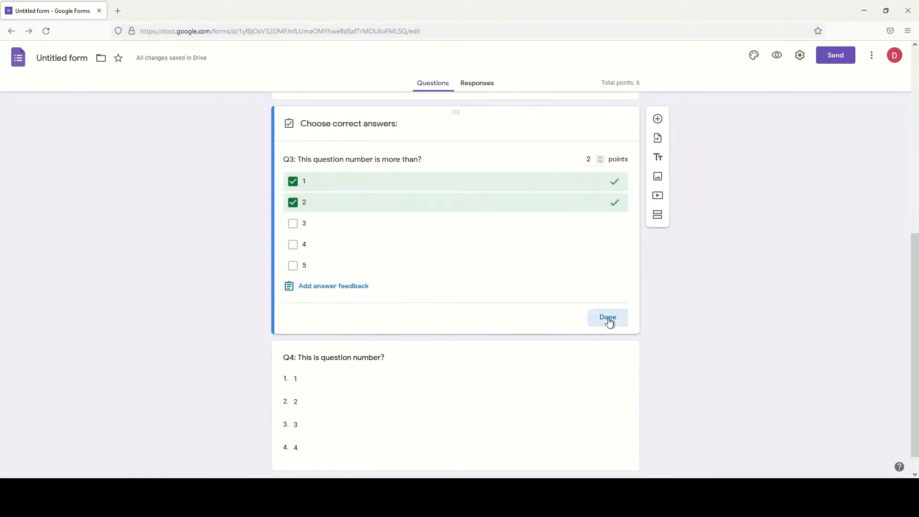
- Set question Q4's answer key to 1 point with option "4" as the correct answer
{"action": "scroll", "coordinate": [371, 398], "scroll_direction": "down", "scroll_amount": 1}
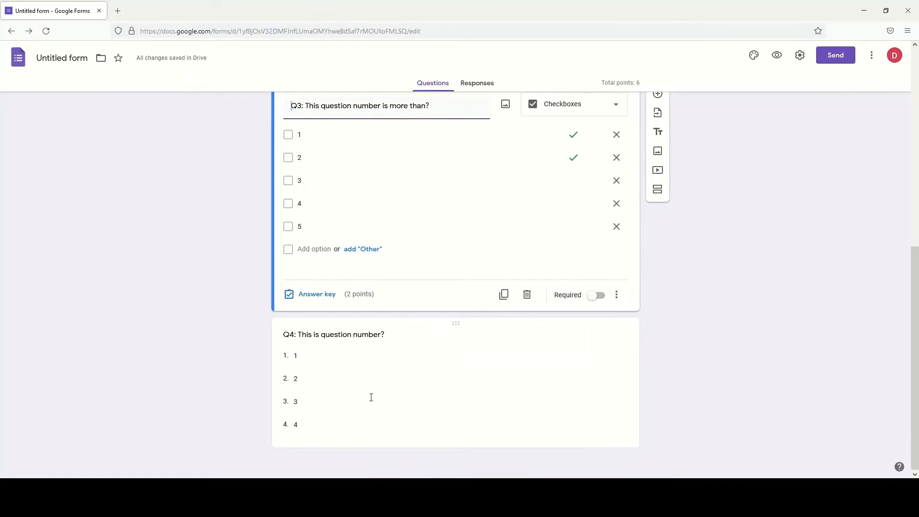
{"action": "left_click", "coordinate": [388, 377]}
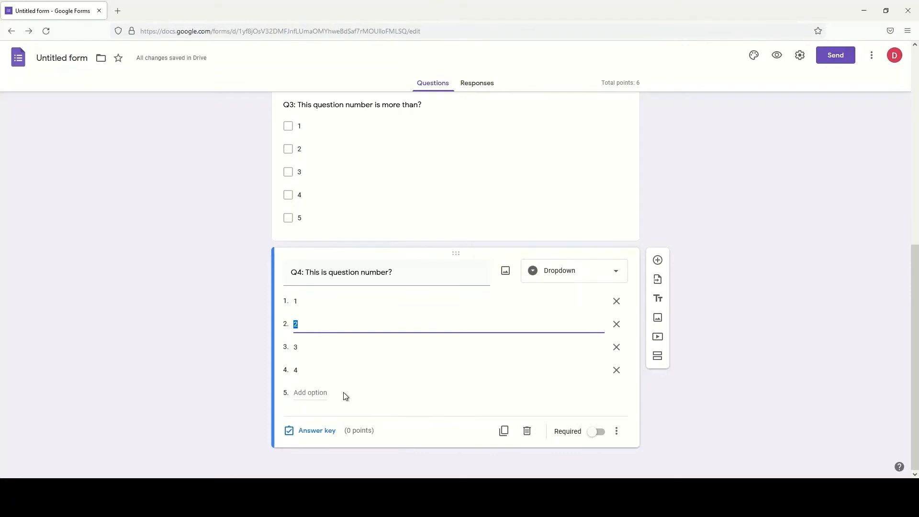
{"action": "left_click", "coordinate": [312, 431]}
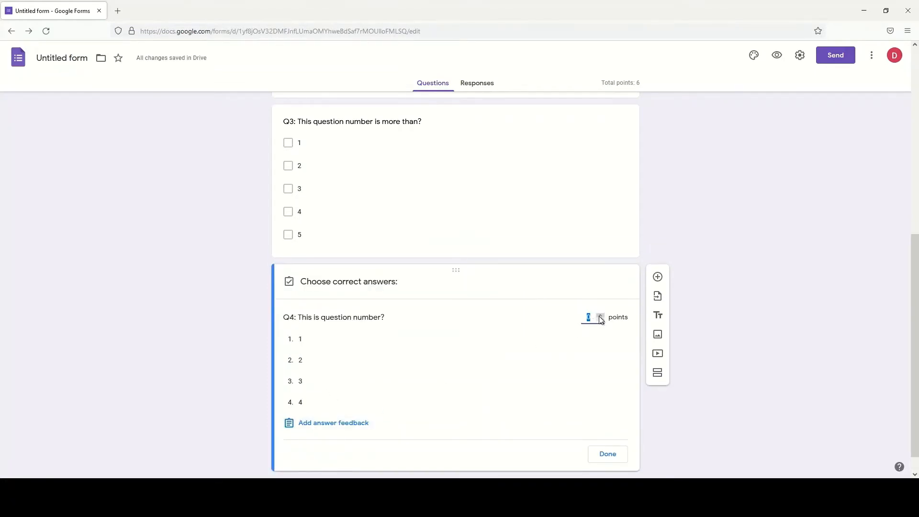
{"action": "left_click", "coordinate": [600, 316]}
{"action": "left_click", "coordinate": [300, 402]}
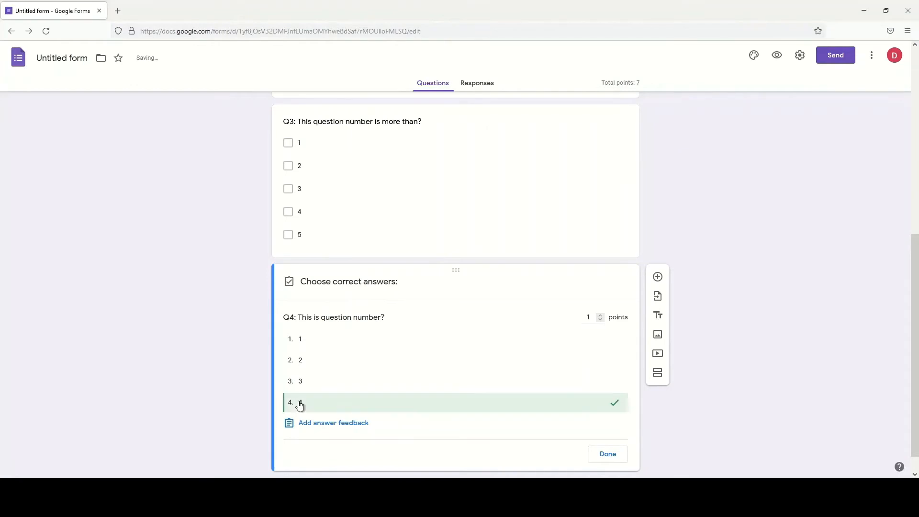
{"action": "left_click", "coordinate": [598, 455]}
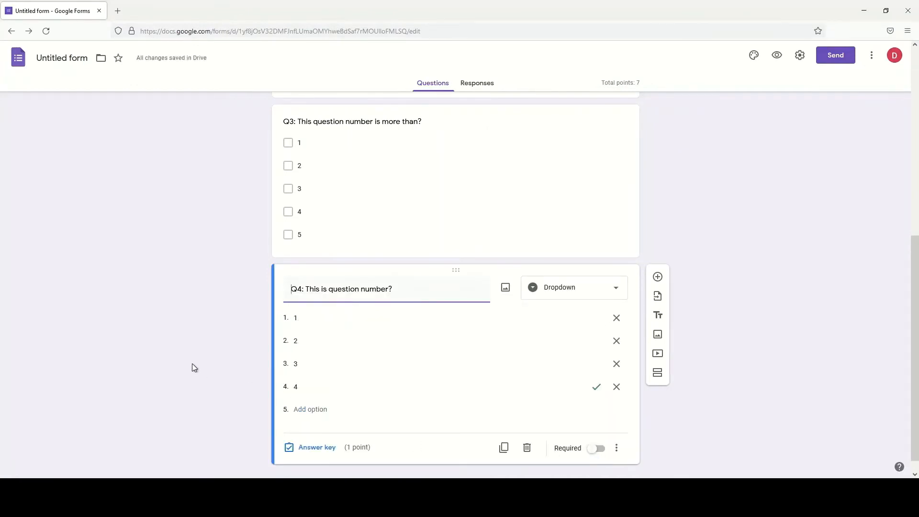
- Try collecting emails with response receipts in the form's general settings, and switch email collection off again
{"action": "scroll", "coordinate": [192, 365], "scroll_direction": "up", "scroll_amount": 7}
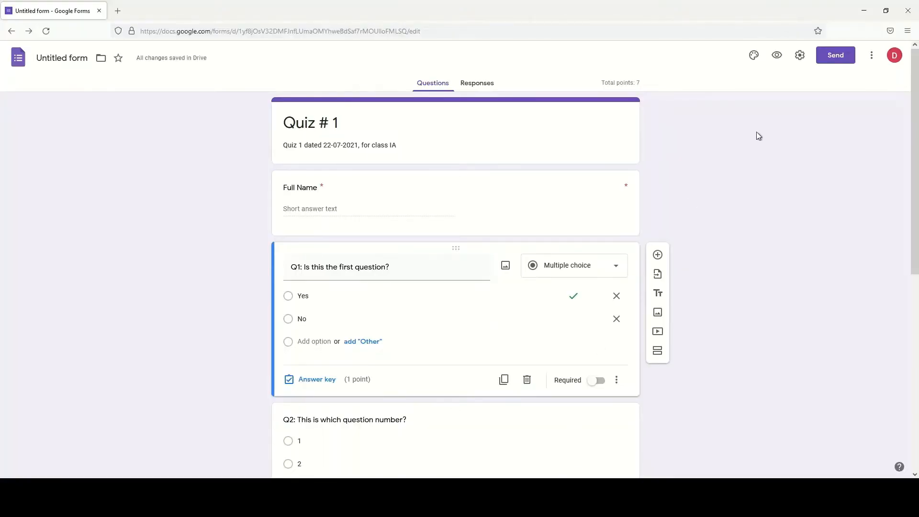
{"action": "left_click", "coordinate": [799, 56]}
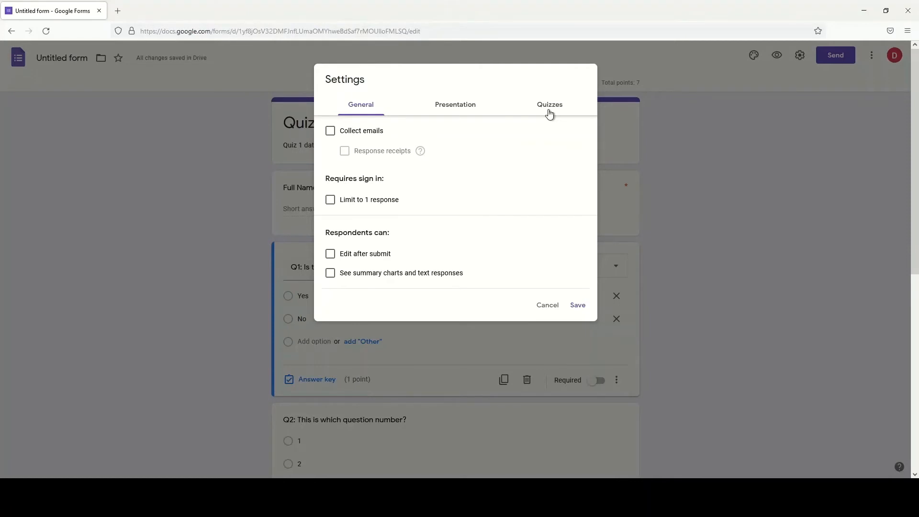
{"action": "left_click", "coordinate": [330, 131]}
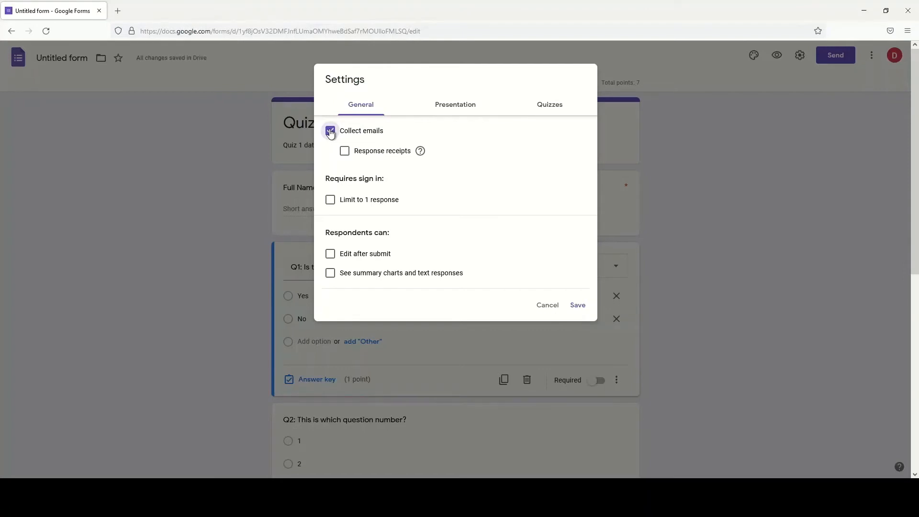
{"action": "left_click", "coordinate": [345, 151]}
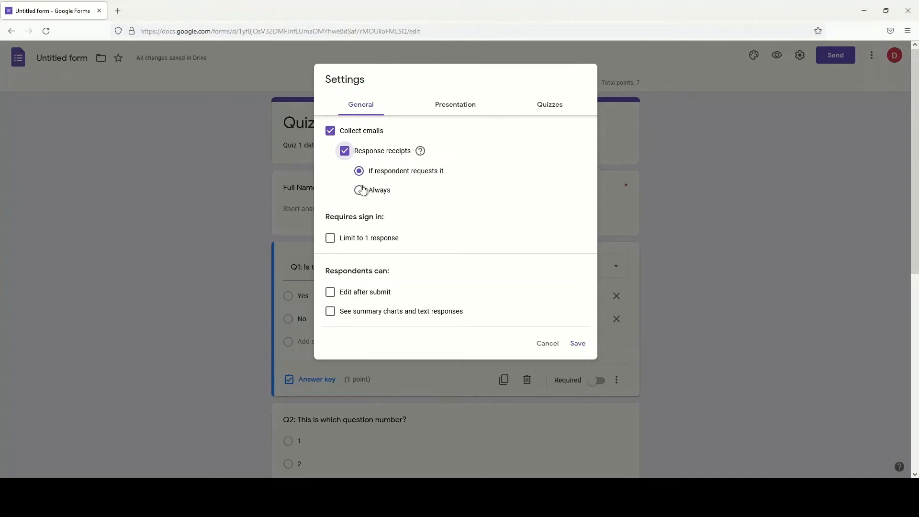
{"action": "left_click", "coordinate": [330, 133]}
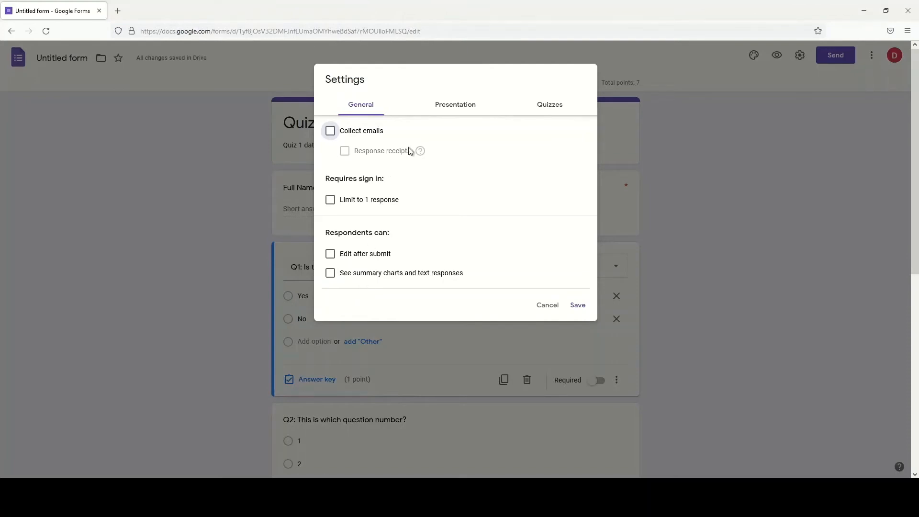
- Review the form's presentation settings, including the confirmation message
{"action": "left_click", "coordinate": [460, 106]}
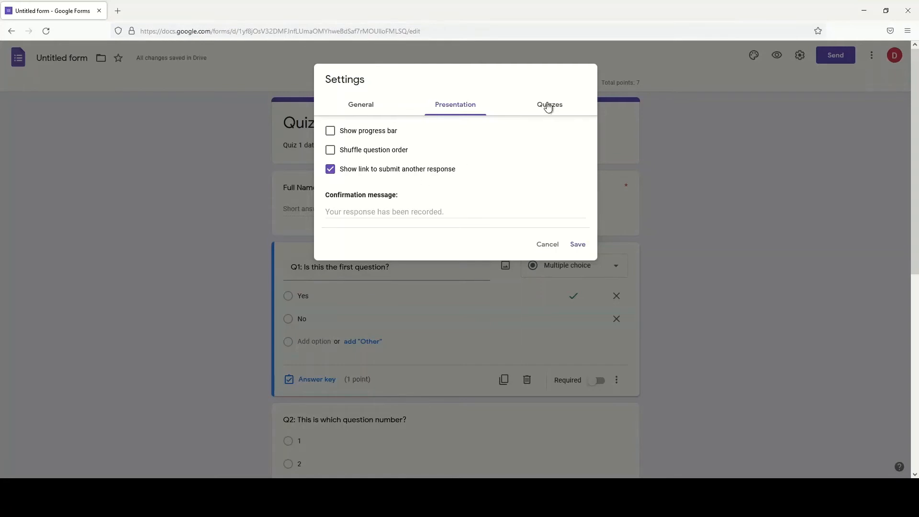
{"action": "left_click", "coordinate": [348, 212]}
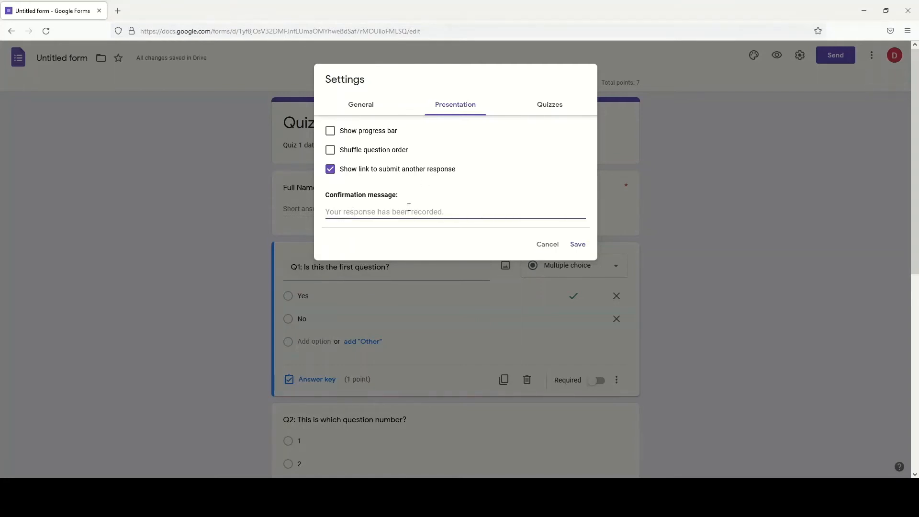
- In the quiz options, hide missed questions and correct answers from respondents, show both again, and save the settings
{"action": "left_click", "coordinate": [554, 108]}
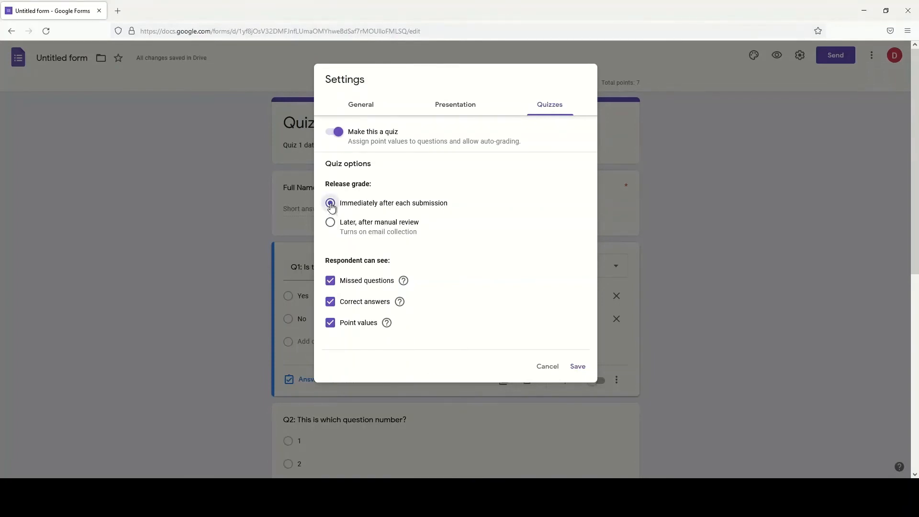
{"action": "left_click", "coordinate": [330, 282]}
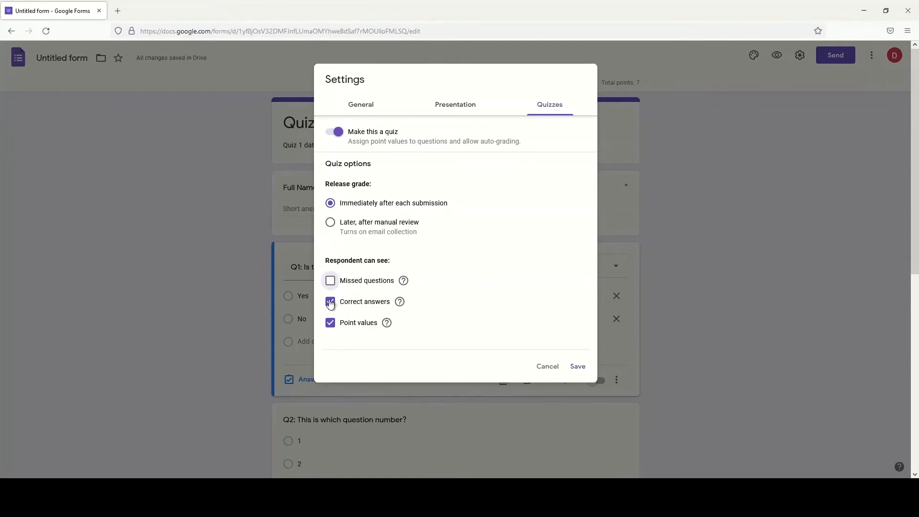
{"action": "left_click", "coordinate": [330, 301]}
{"action": "left_click", "coordinate": [330, 283]}
{"action": "left_click", "coordinate": [330, 304]}
{"action": "left_click", "coordinate": [576, 367]}
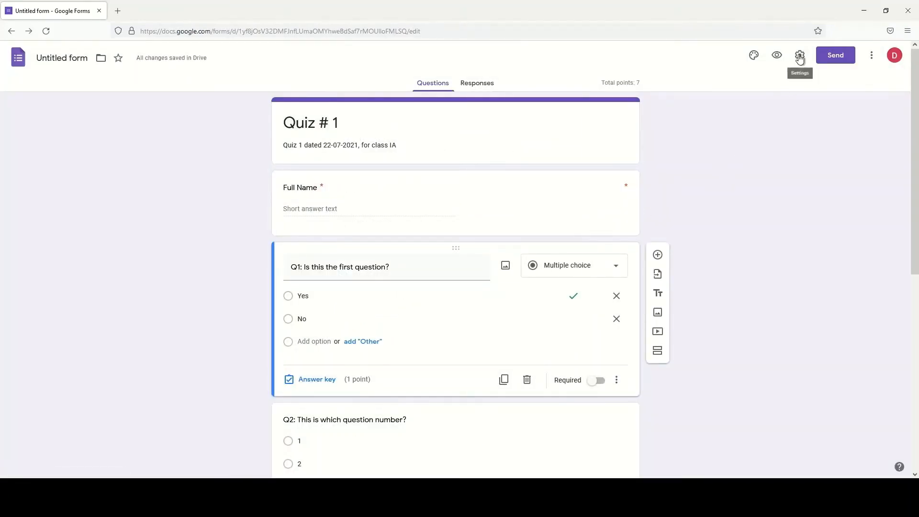
- Try toggling whether the form accepts responses, leave it accepting them, and return to the questions
{"action": "left_click", "coordinate": [477, 85]}
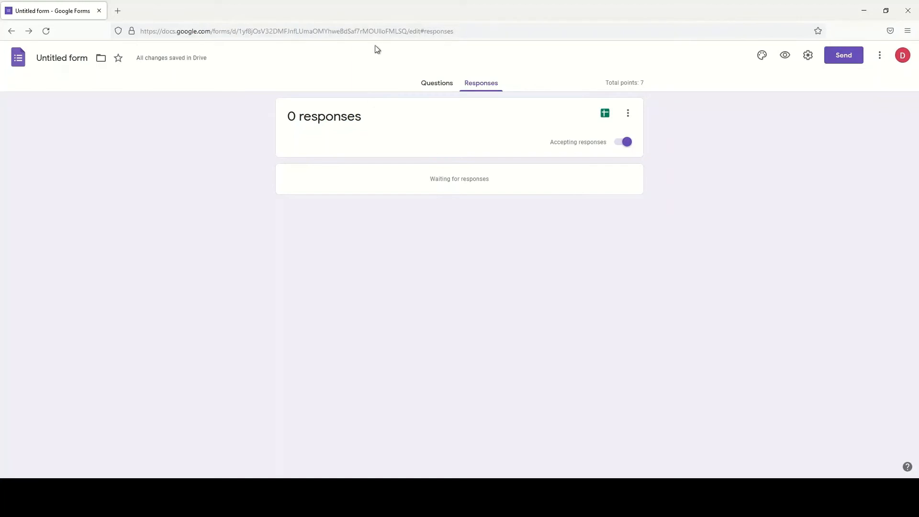
{"action": "left_click", "coordinate": [621, 143]}
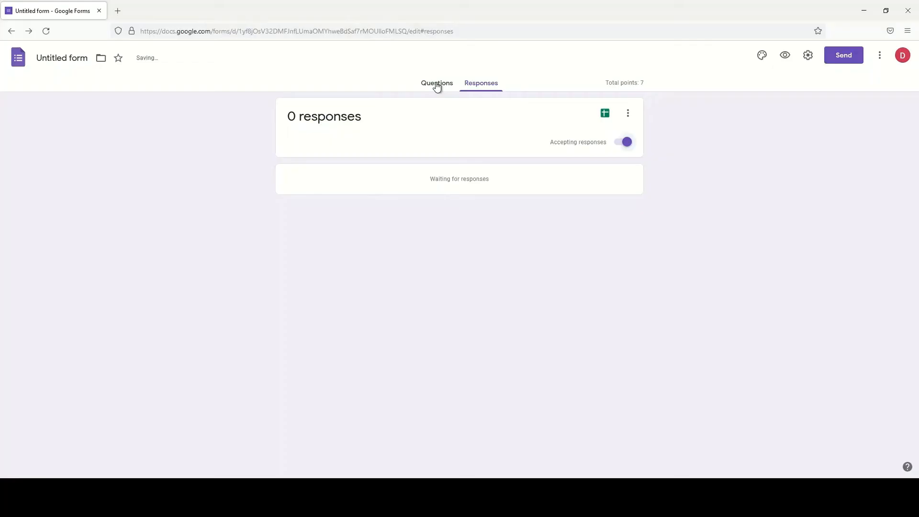
{"action": "left_click", "coordinate": [436, 84]}
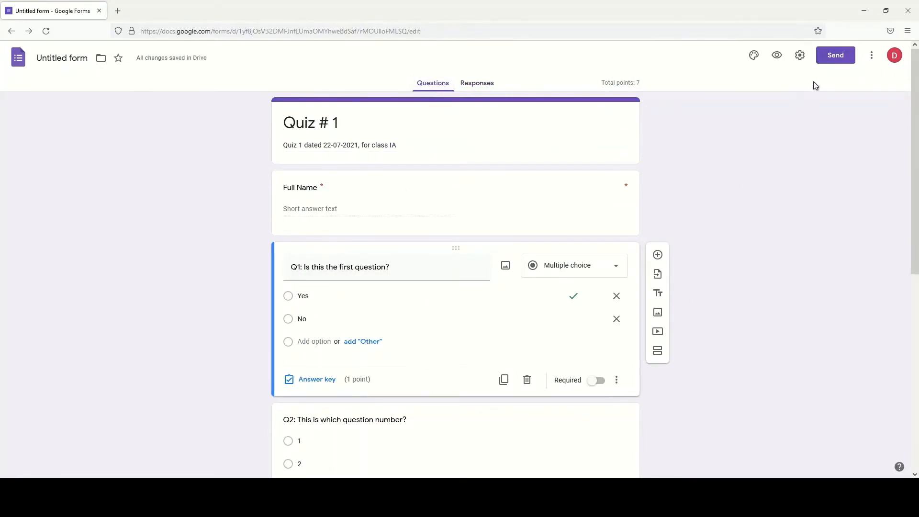
- Copy the form's shortened link from the sending options and close them
{"action": "left_click", "coordinate": [836, 57]}
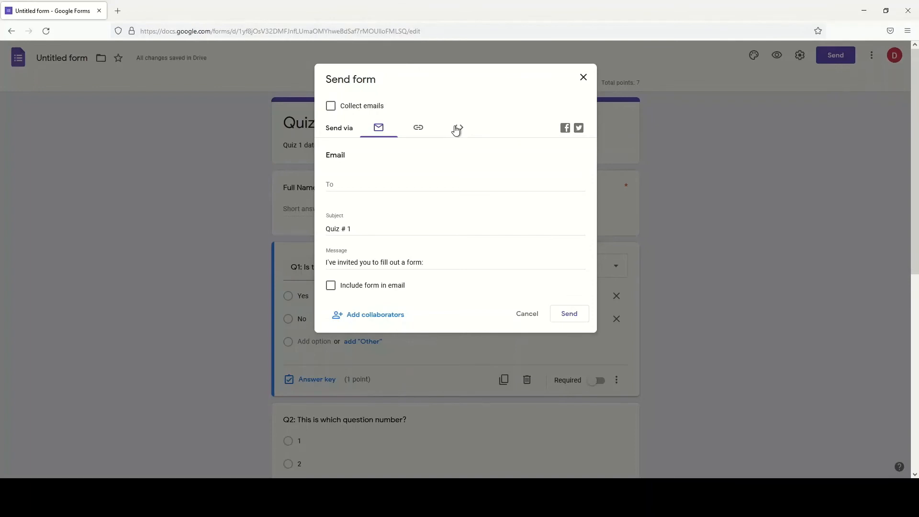
{"action": "left_click", "coordinate": [418, 128]}
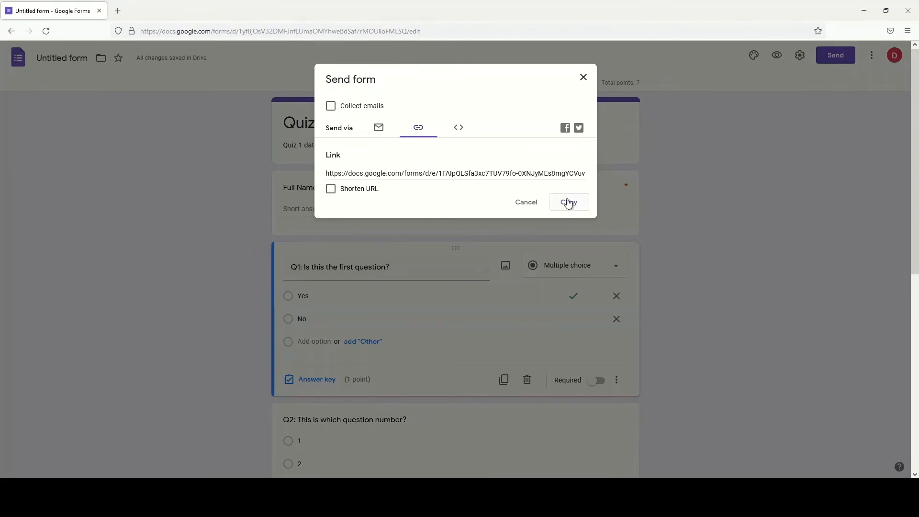
{"action": "left_click", "coordinate": [331, 189]}
{"action": "left_click", "coordinate": [571, 204]}
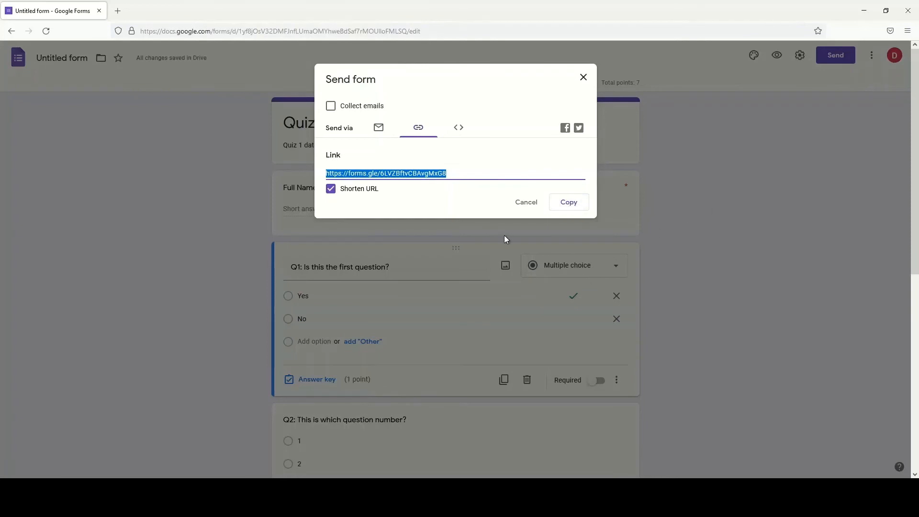
{"action": "left_click", "coordinate": [568, 204]}
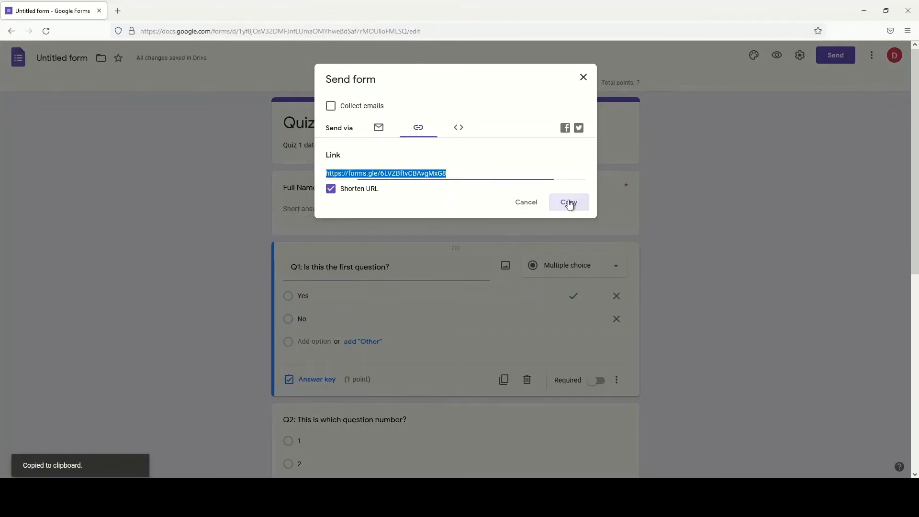
{"action": "left_click", "coordinate": [585, 78]}
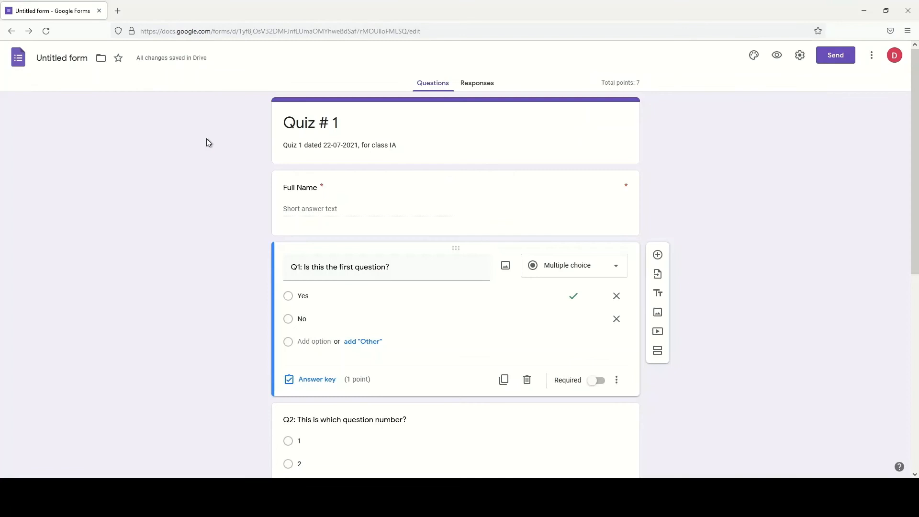
- Open the copied quiz link in a new browser tab
{"action": "left_click", "coordinate": [117, 10]}
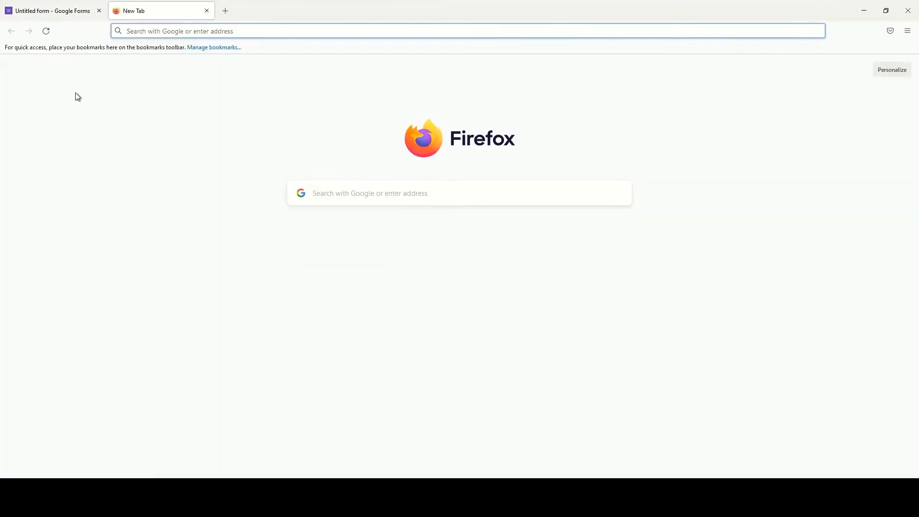
{"action": "key", "text": "ctrl+v"}
{"action": "key", "text": "Return"}
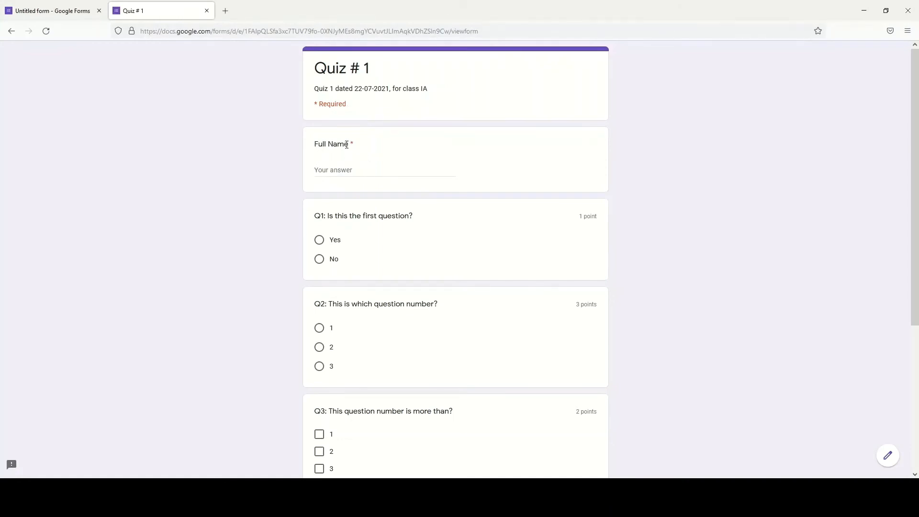
- Test the required Full Name field by leaving it empty, and fill in the respondent's full name
{"action": "left_click_drag", "start_coordinate": [349, 144], "coordinate": [353, 144]}
{"action": "left_click", "coordinate": [322, 176]}
{"action": "left_click", "coordinate": [370, 231]}
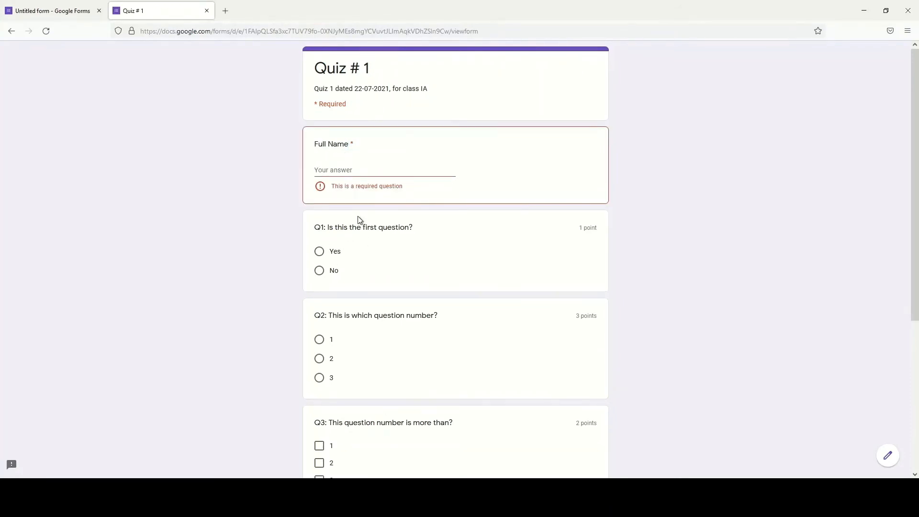
{"action": "left_click", "coordinate": [335, 175]}
{"action": "type", "text": "Ali"}
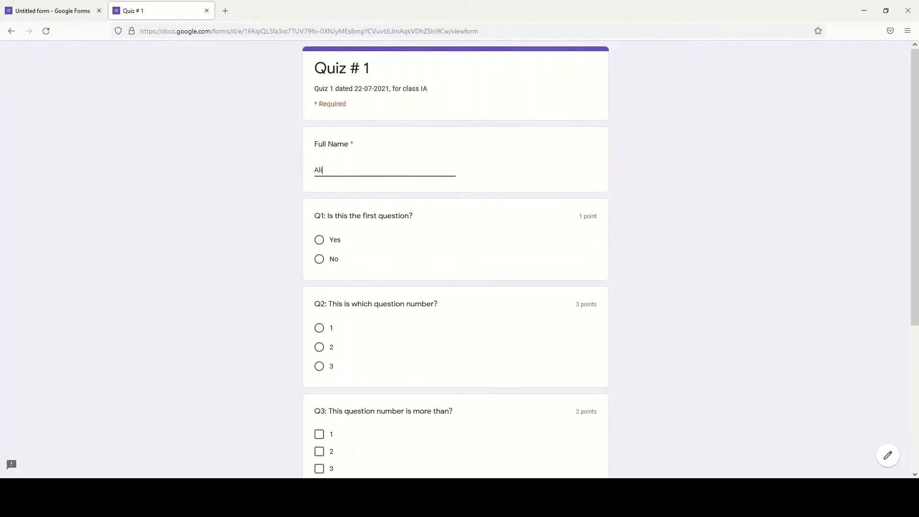
- Answer Q1 with "Yes", Q2 with "3", and Q3 with "1" and "2"
{"action": "left_click", "coordinate": [320, 240]}
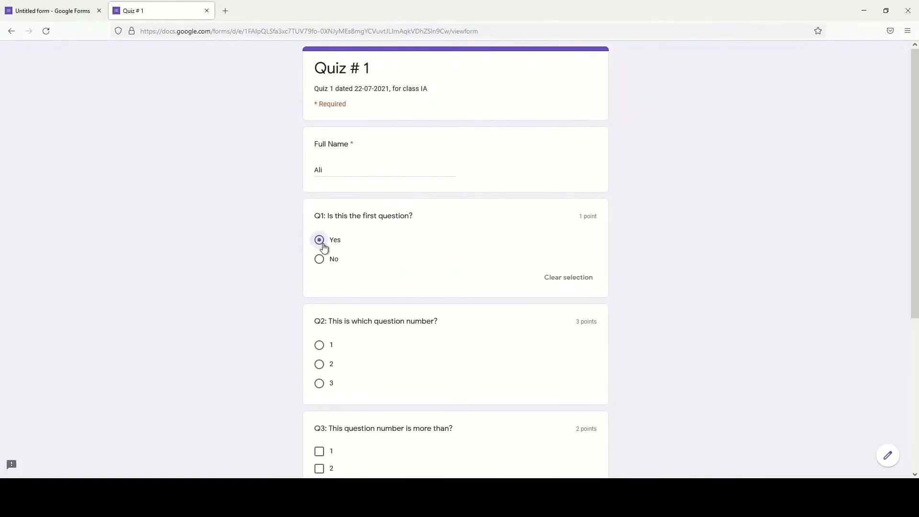
{"action": "scroll", "coordinate": [418, 326], "scroll_direction": "down", "scroll_amount": 4}
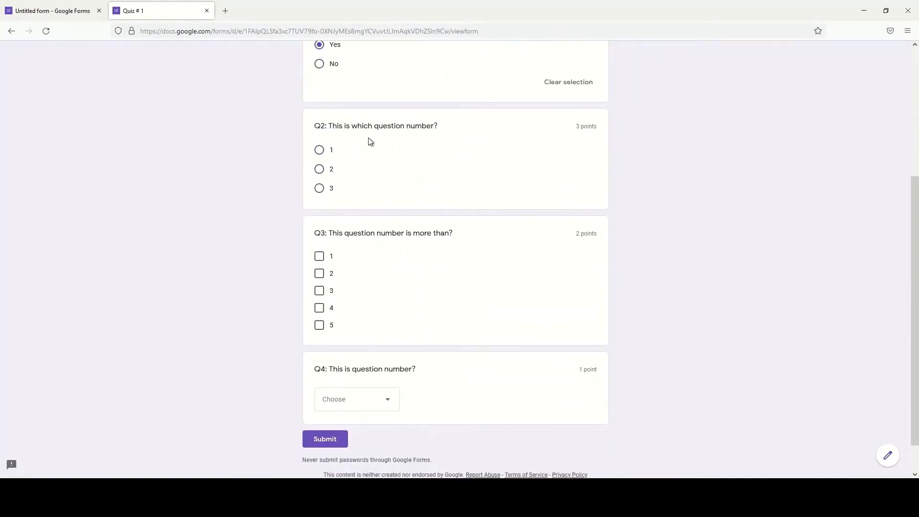
{"action": "left_click", "coordinate": [319, 189]}
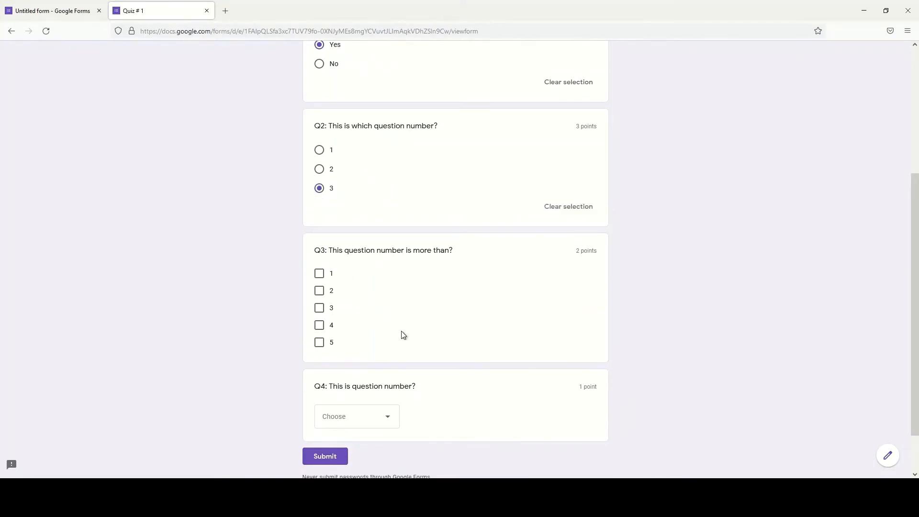
{"action": "scroll", "coordinate": [405, 340], "scroll_direction": "up", "scroll_amount": 1}
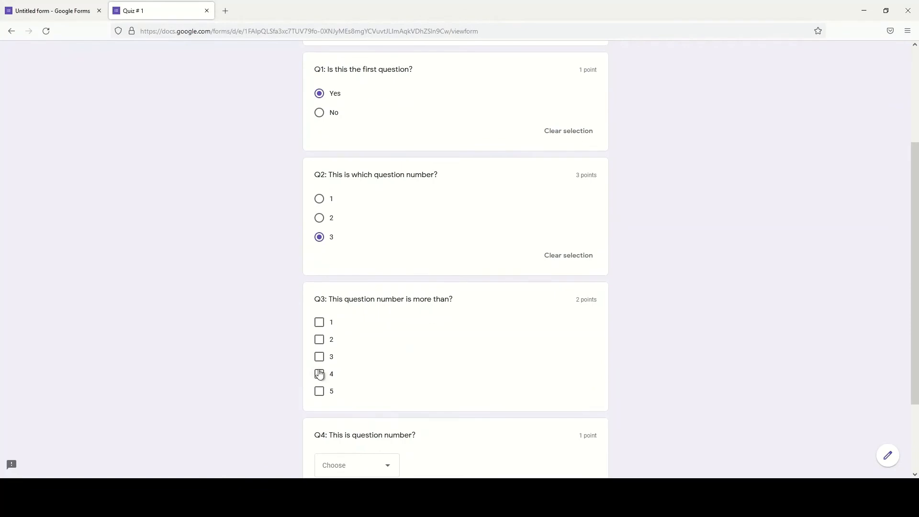
{"action": "left_click", "coordinate": [319, 322]}
{"action": "left_click", "coordinate": [319, 340]}
- Choose an answer for Q4 and submit the quiz response
{"action": "scroll", "coordinate": [490, 390], "scroll_direction": "down", "scroll_amount": 2}
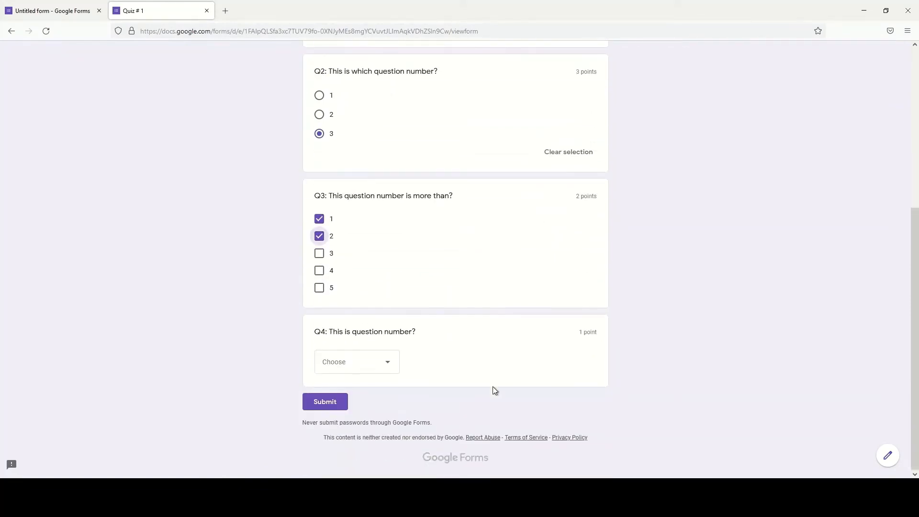
{"action": "left_click", "coordinate": [398, 367]}
{"action": "left_click", "coordinate": [336, 425]}
{"action": "scroll", "coordinate": [308, 201], "scroll_direction": "up", "scroll_amount": 5}
{"action": "scroll", "coordinate": [321, 273], "scroll_direction": "down", "scroll_amount": 5}
{"action": "left_click", "coordinate": [316, 402]}
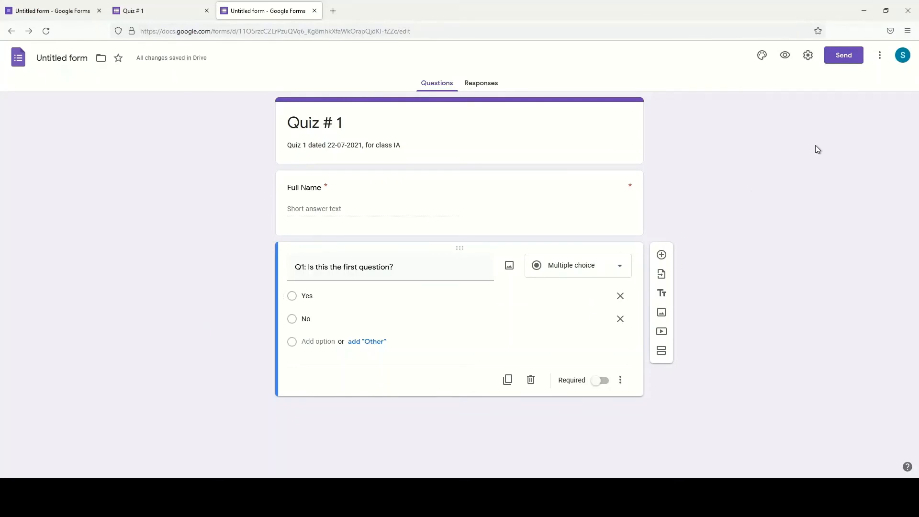
- Set the form's collaborator link access to Restricted
{"action": "left_click", "coordinate": [880, 61]}
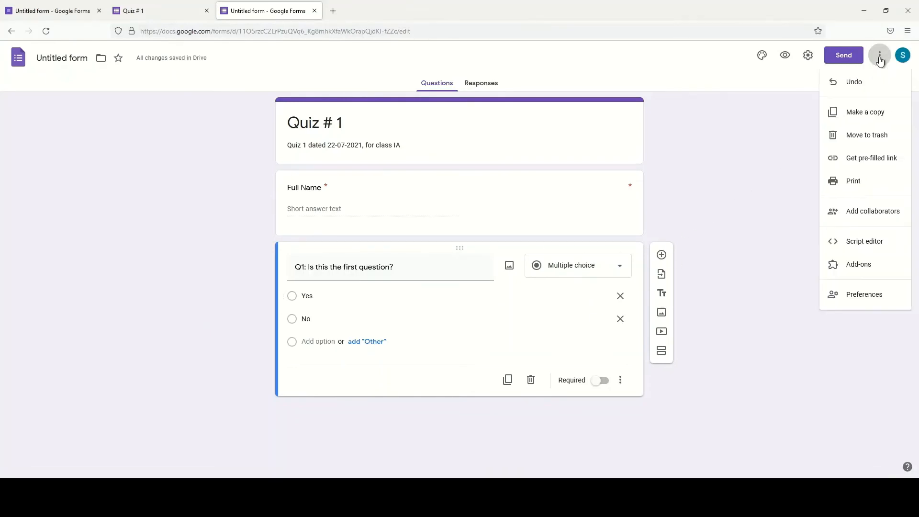
{"action": "left_click", "coordinate": [876, 211]}
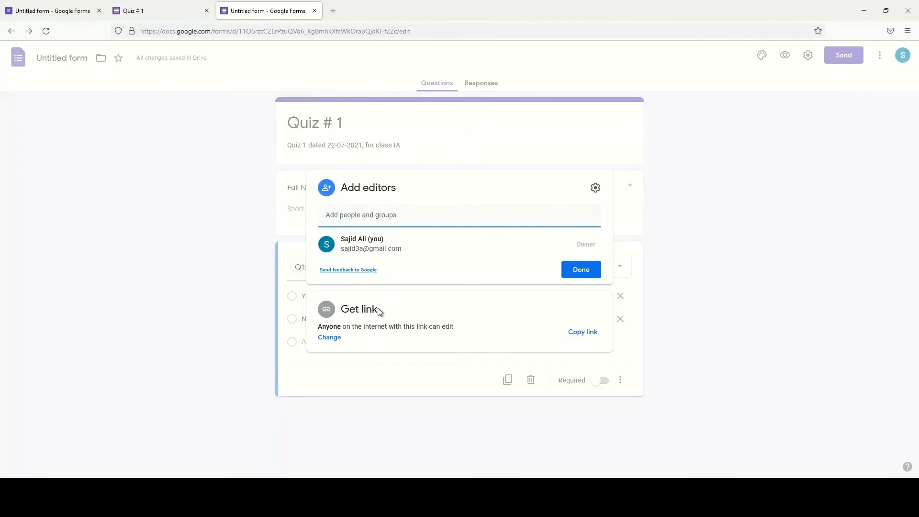
{"action": "left_click", "coordinate": [329, 338]}
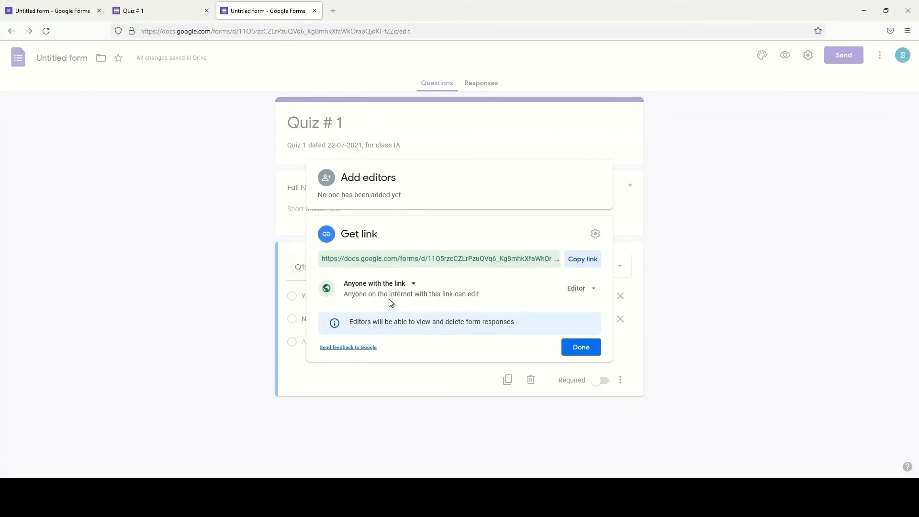
{"action": "left_click", "coordinate": [412, 285]}
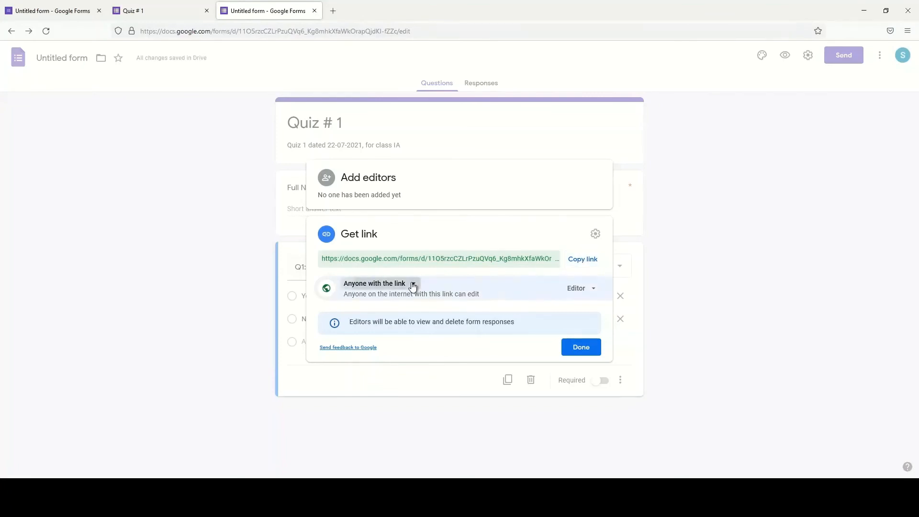
{"action": "left_click", "coordinate": [396, 306]}
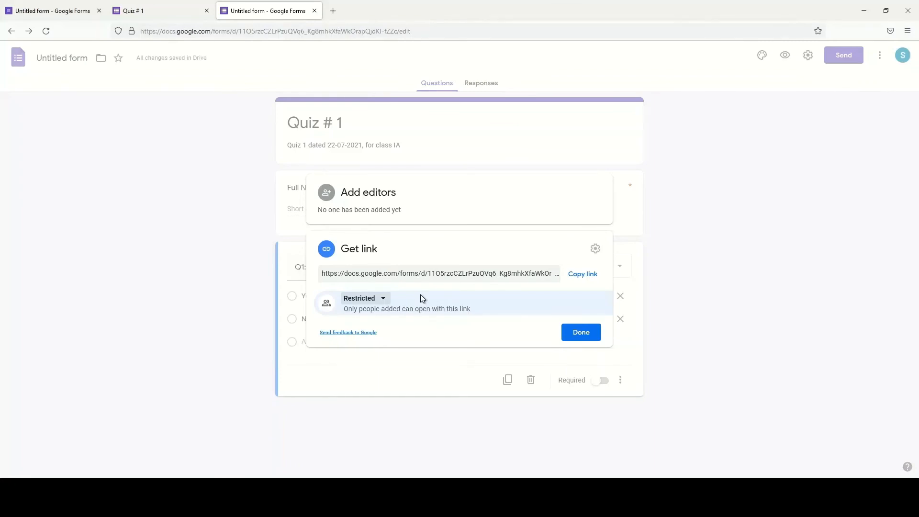
- Set the collaborator link access to "Anyone with the link" and copy the editing link
{"action": "left_click", "coordinate": [380, 299]}
{"action": "left_click", "coordinate": [372, 345]}
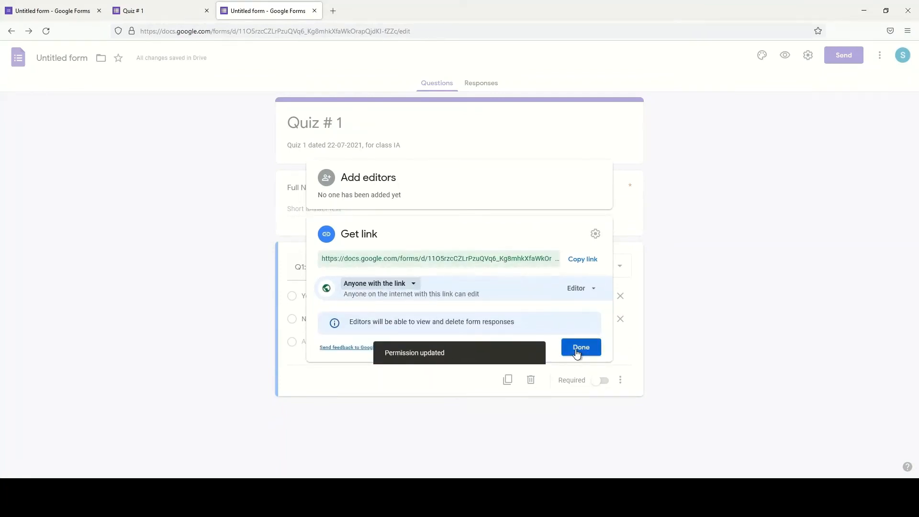
{"action": "left_click", "coordinate": [582, 260]}
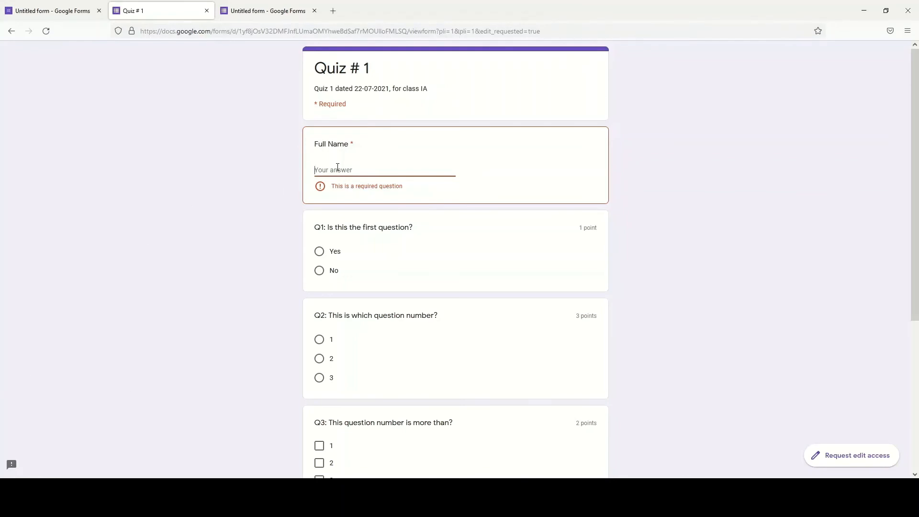
- In the Quiz # 1 response tab, fill in the second respondent's full name and answer Q1 with "No" and Q2 with "2"
{"action": "type", "text": "Samir"}
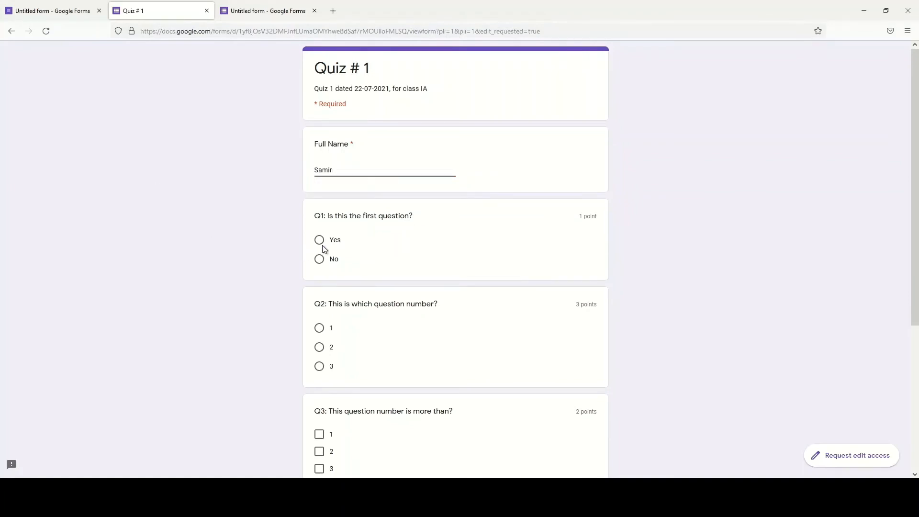
{"action": "left_click", "coordinate": [319, 259]}
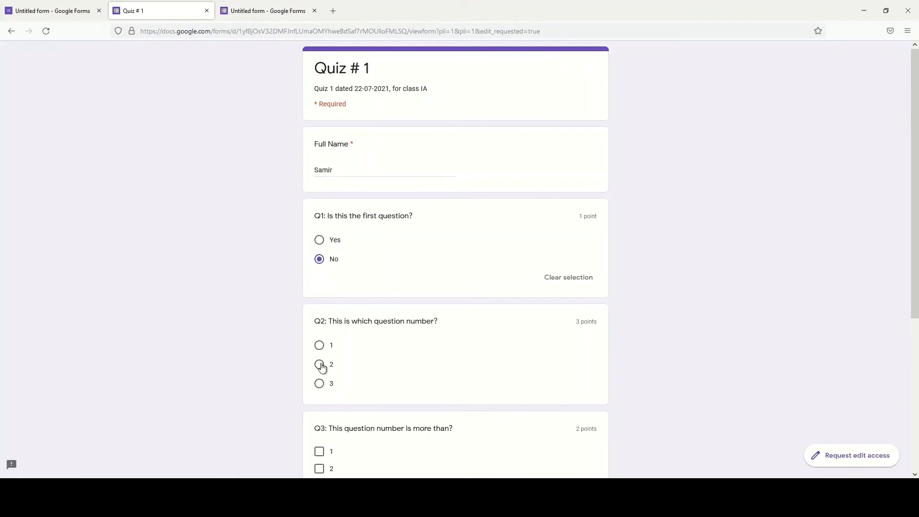
{"action": "left_click", "coordinate": [319, 364]}
- Answer Q3 with "4" and "5" and Q4 with "2", and submit the response
{"action": "scroll", "coordinate": [406, 374], "scroll_direction": "down", "scroll_amount": 4}
{"action": "left_click", "coordinate": [322, 348]}
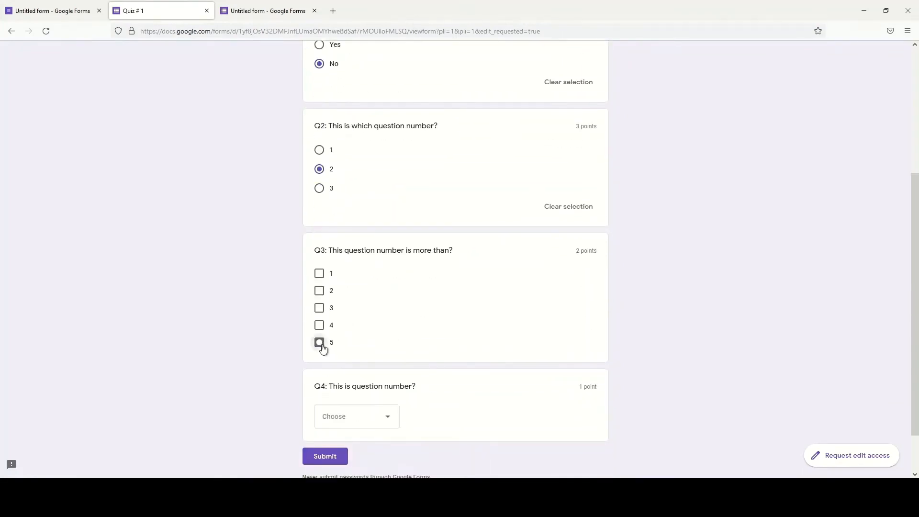
{"action": "left_click", "coordinate": [319, 328]}
{"action": "left_click", "coordinate": [336, 415]}
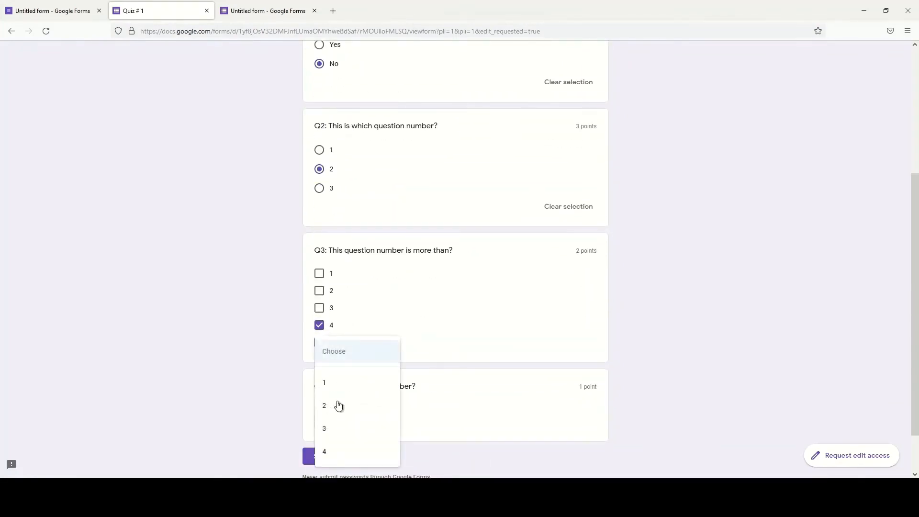
{"action": "left_click", "coordinate": [336, 404]}
{"action": "left_click", "coordinate": [315, 451]}
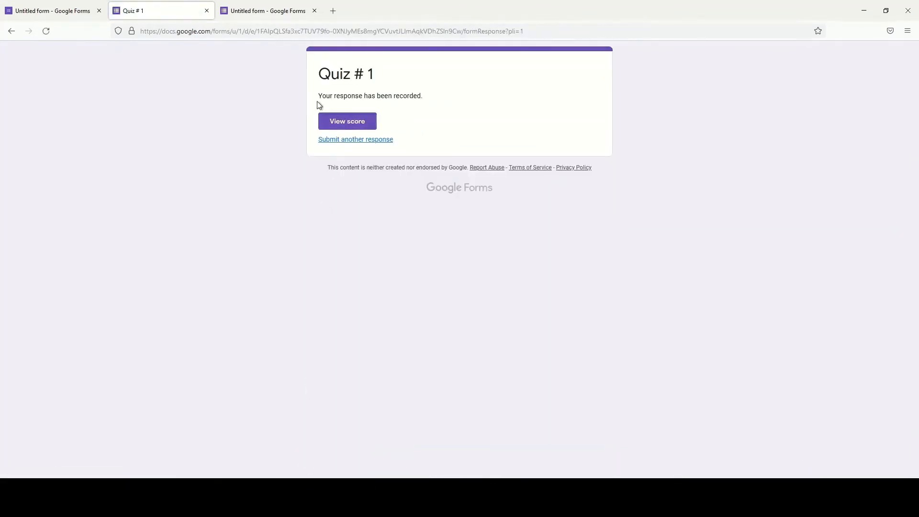
- Reload a blank Quiz # 1 response form, fill in the third respondent's full name, and answer Q1 with "Yes" and Q2 with "1"
{"action": "left_click", "coordinate": [283, 31]}
{"action": "key", "text": "Return"}
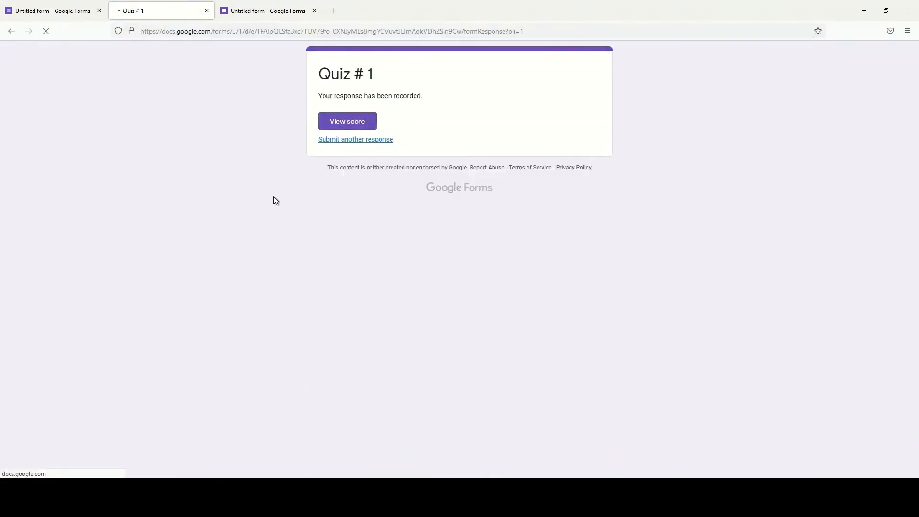
{"action": "left_click", "coordinate": [332, 168]}
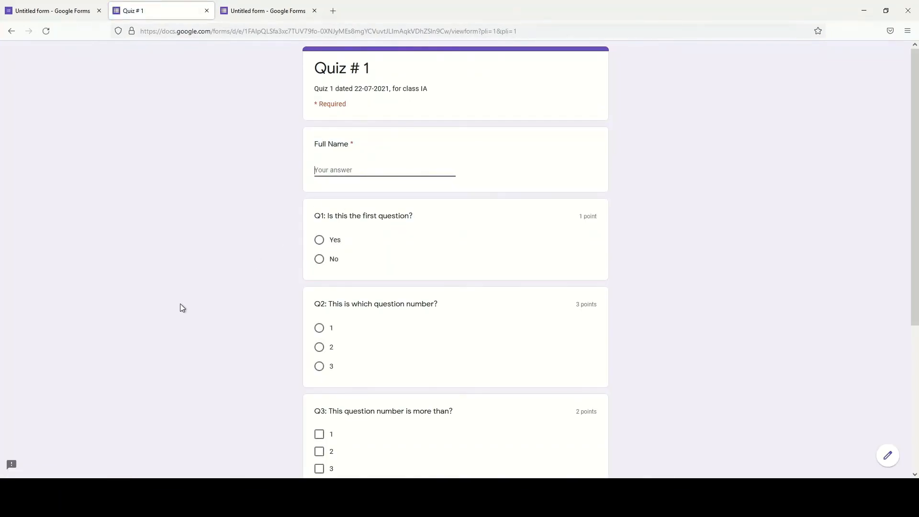
{"action": "type", "text": "Salman"}
{"action": "left_click", "coordinate": [321, 242]}
{"action": "left_click", "coordinate": [320, 328]}
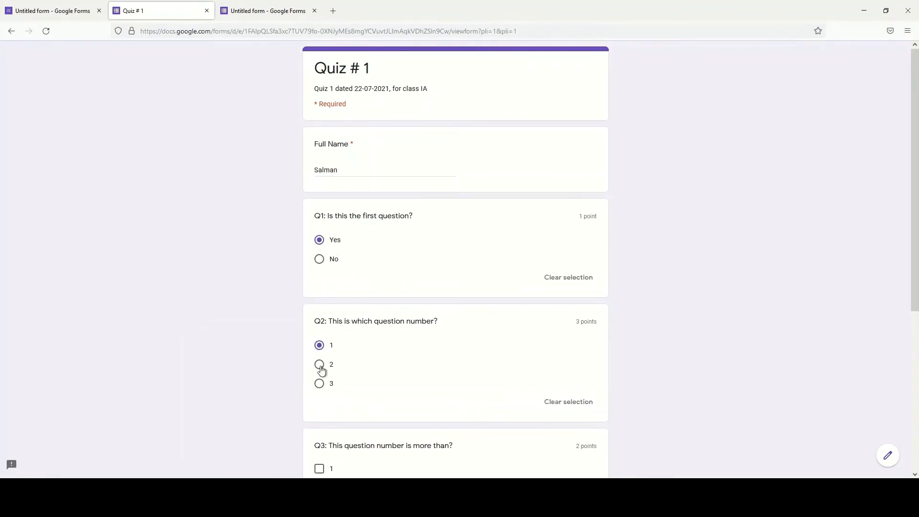
- Answer Q3 with "1" and "2" and Q4 with "2", and submit the third response
{"action": "scroll", "coordinate": [321, 371], "scroll_direction": "down", "scroll_amount": 3}
{"action": "left_click", "coordinate": [319, 326]}
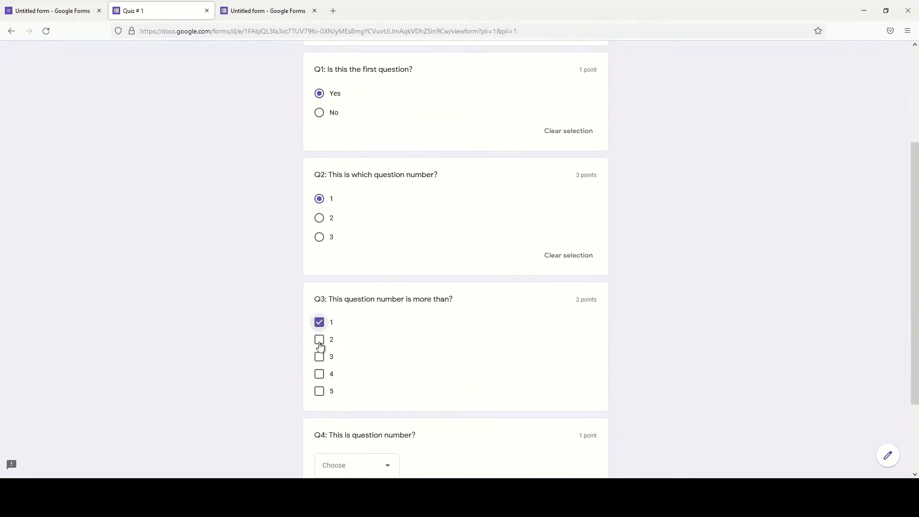
{"action": "left_click", "coordinate": [319, 344]}
{"action": "scroll", "coordinate": [329, 378], "scroll_direction": "down", "scroll_amount": 1}
{"action": "scroll", "coordinate": [329, 379], "scroll_direction": "down", "scroll_amount": 2}
{"action": "left_click", "coordinate": [332, 361]}
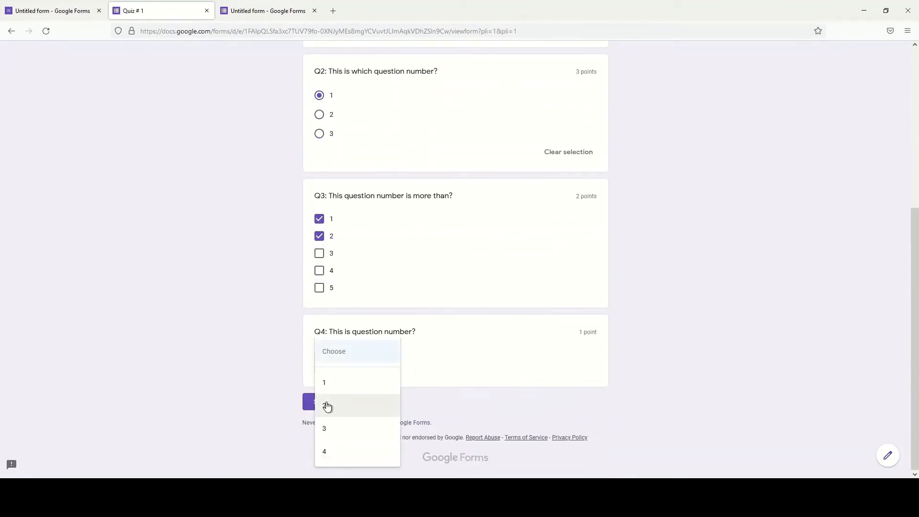
{"action": "left_click", "coordinate": [325, 408]}
{"action": "left_click", "coordinate": [315, 400]}
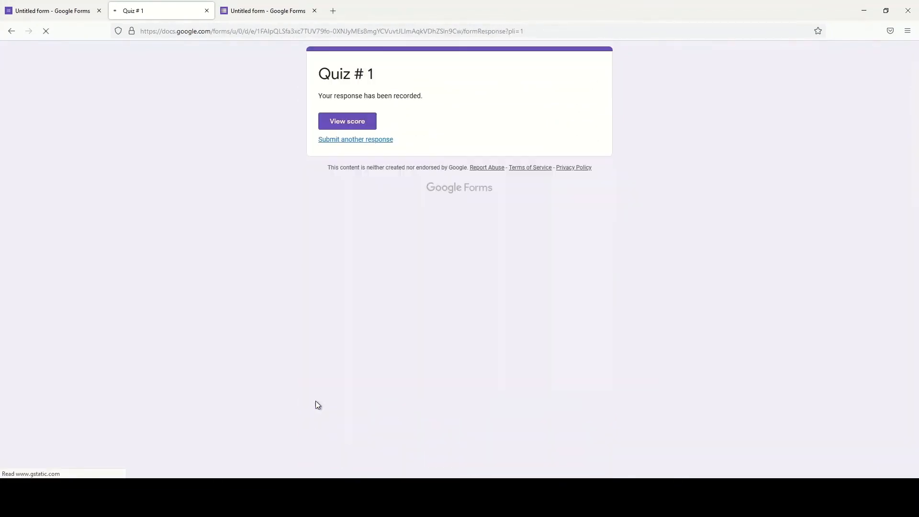
- Load another blank Quiz # 1 response form, fill in the fourth respondent's full name, and answer Q1 with "No" and Q2 with "2"
{"action": "key", "text": "ctrl+l"}
{"action": "key", "text": "Return"}
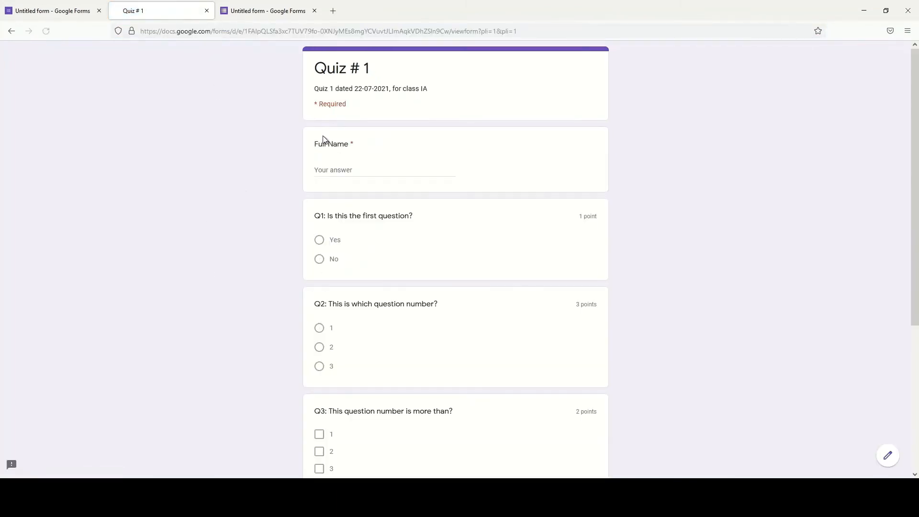
{"action": "left_click", "coordinate": [323, 168]}
{"action": "type", "text": "Huda"}
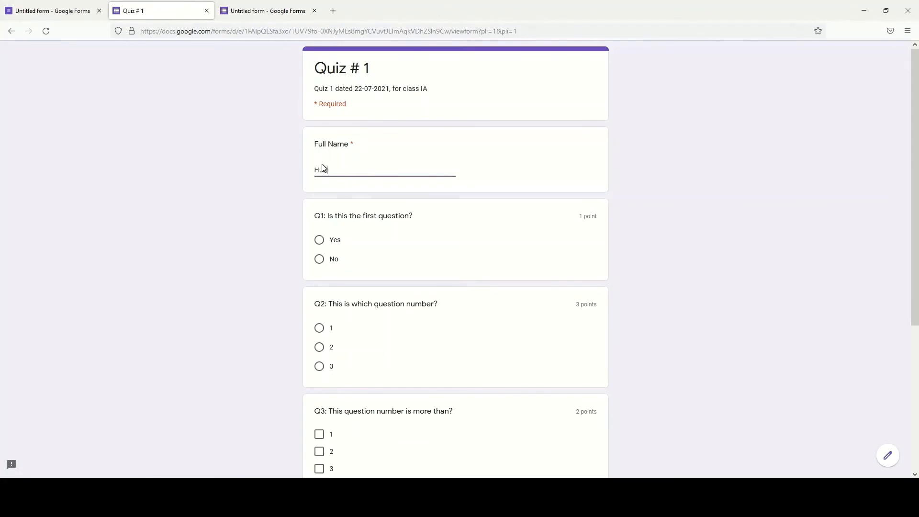
{"action": "left_click", "coordinate": [319, 259]}
{"action": "left_click", "coordinate": [319, 364]}
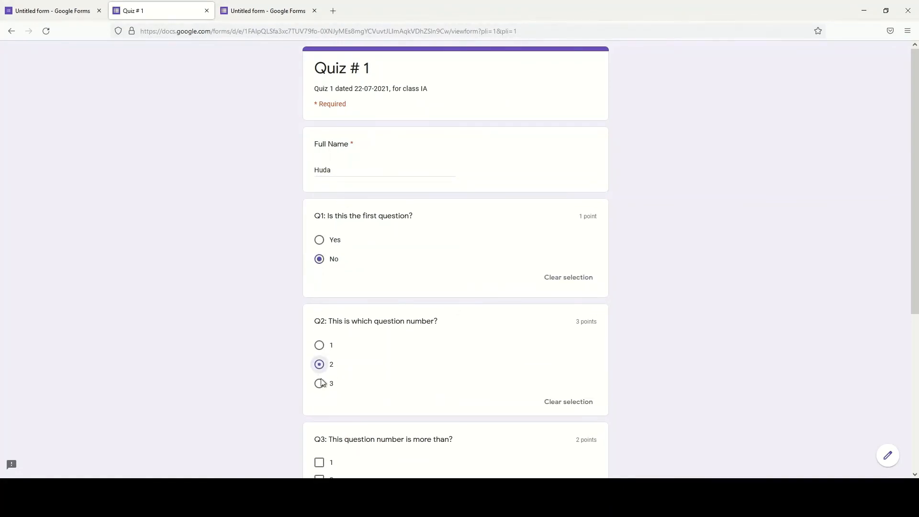
- Answer Q3 with only "1" and "2" and Q4 with "4", and submit the fourth response
{"action": "scroll", "coordinate": [335, 383], "scroll_direction": "down", "scroll_amount": 3}
{"action": "left_click", "coordinate": [320, 360]}
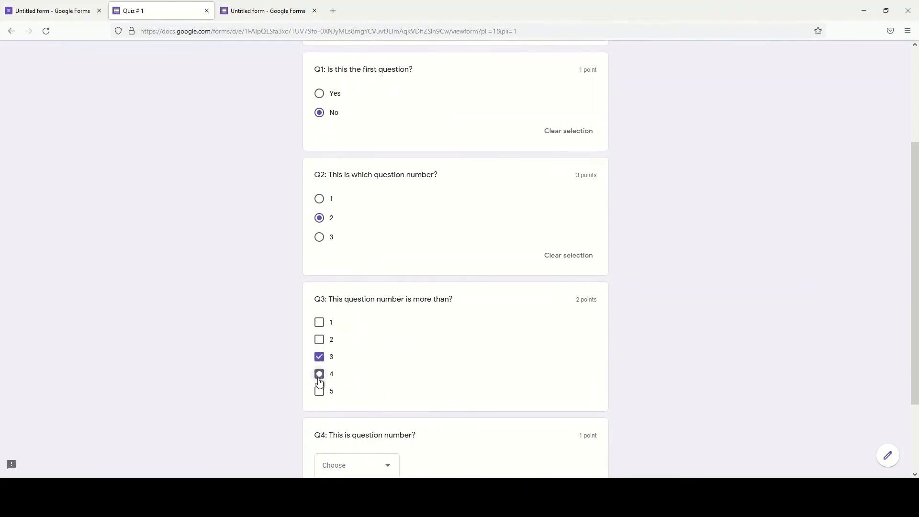
{"action": "left_click", "coordinate": [319, 375]}
{"action": "left_click", "coordinate": [321, 330]}
{"action": "left_click", "coordinate": [319, 339]}
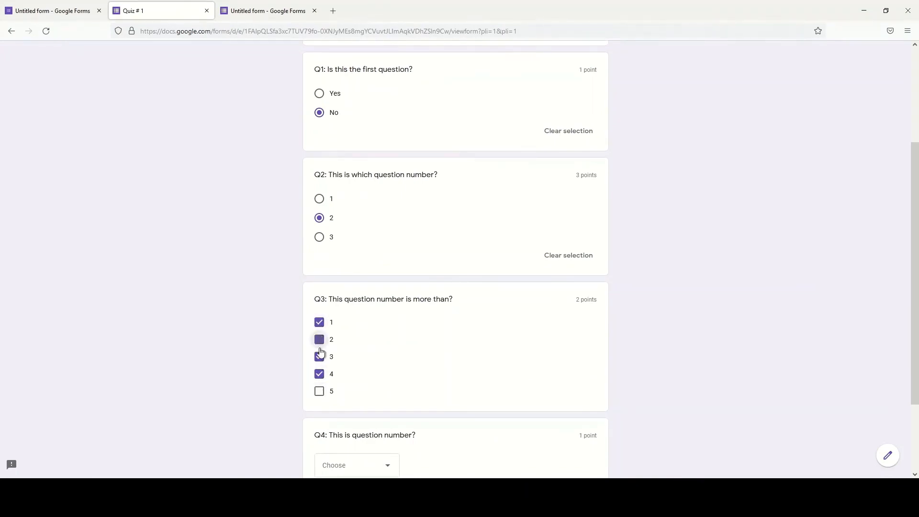
{"action": "left_click", "coordinate": [319, 356]}
{"action": "left_click", "coordinate": [319, 374]}
{"action": "scroll", "coordinate": [404, 392], "scroll_direction": "down", "scroll_amount": 2}
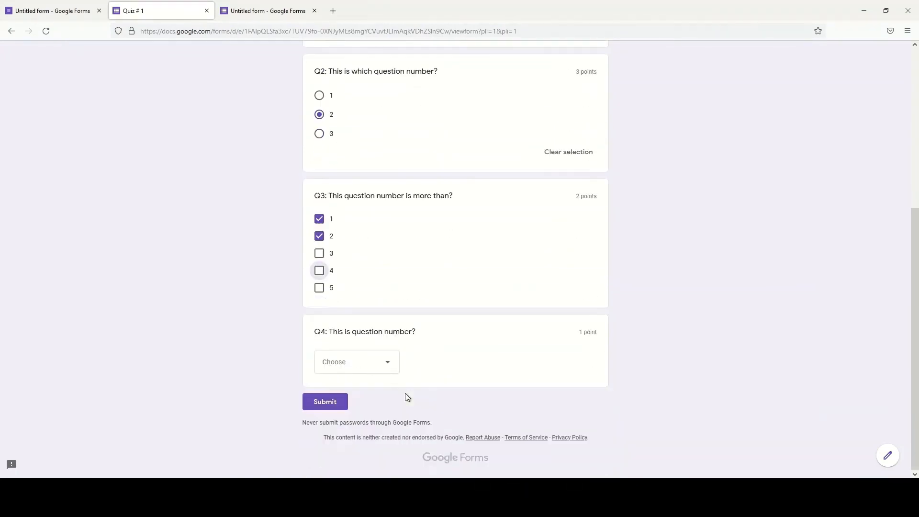
{"action": "left_click", "coordinate": [337, 365]}
{"action": "left_click", "coordinate": [335, 451]}
{"action": "left_click", "coordinate": [319, 401]}
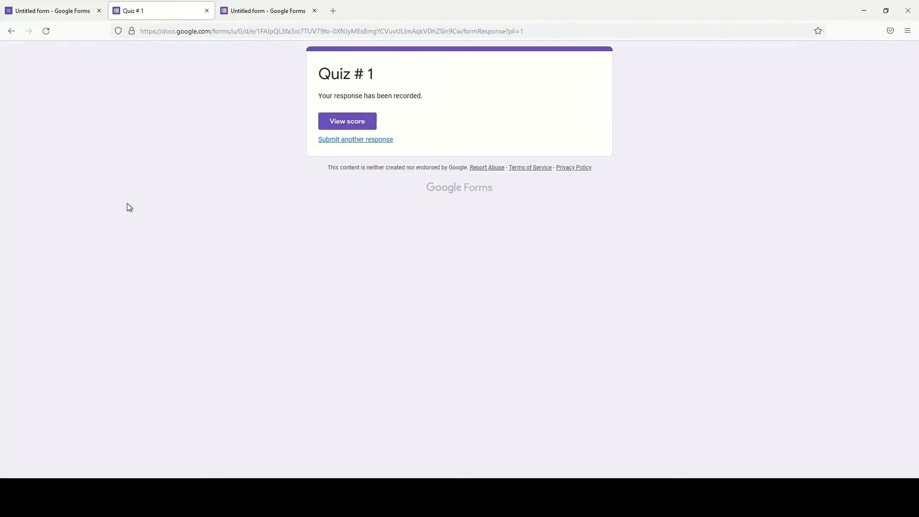
- In the form editor, examine the response summary: the score insights, frequently missed questions, respondent names and answer charts for Q1 to Q4
{"action": "left_click", "coordinate": [43, 12]}
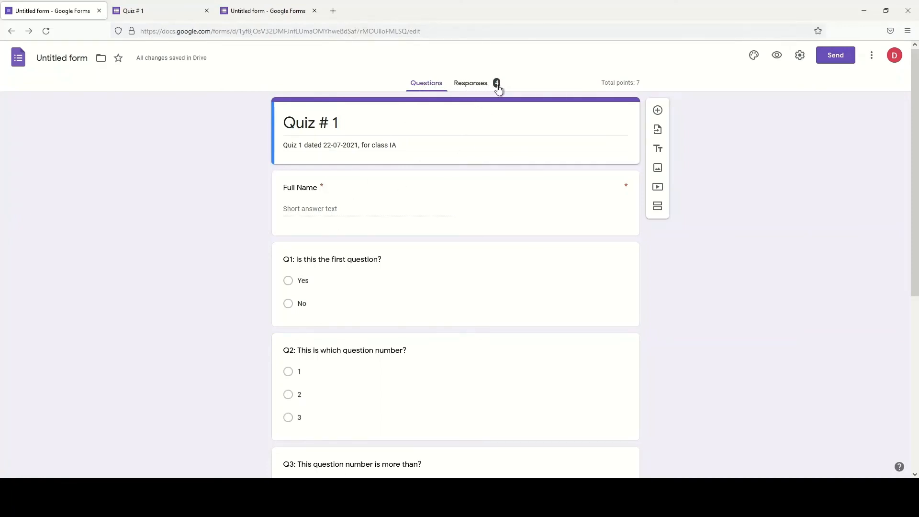
{"action": "left_click", "coordinate": [470, 87]}
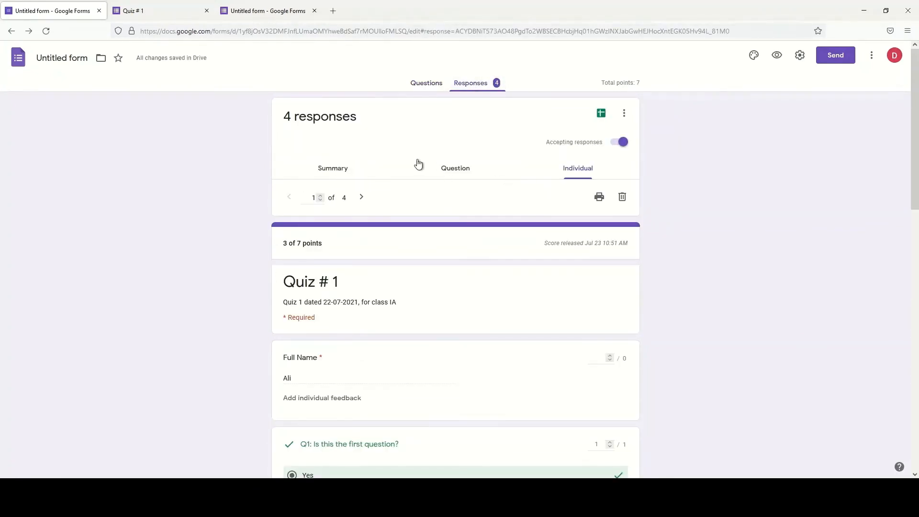
{"action": "left_click", "coordinate": [330, 175]}
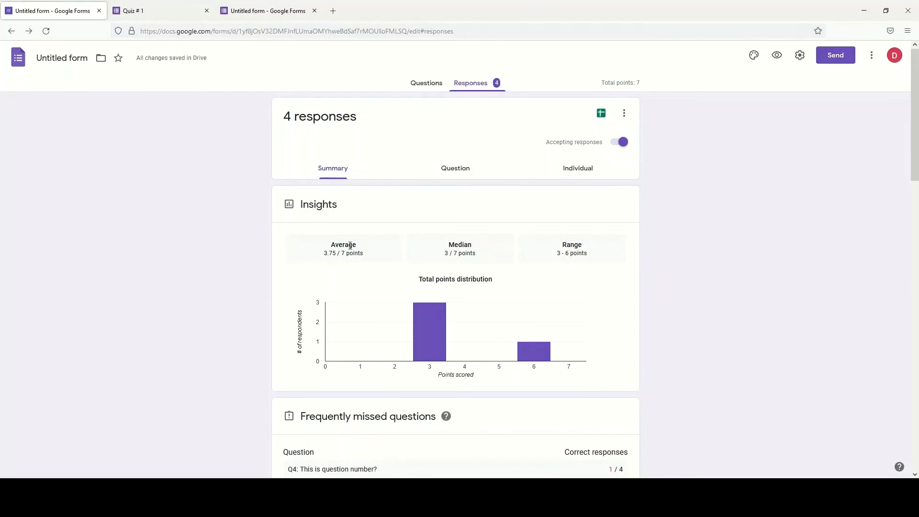
{"action": "left_click_drag", "start_coordinate": [332, 243], "coordinate": [368, 254]}
{"action": "scroll", "coordinate": [337, 302], "scroll_direction": "down", "scroll_amount": 3}
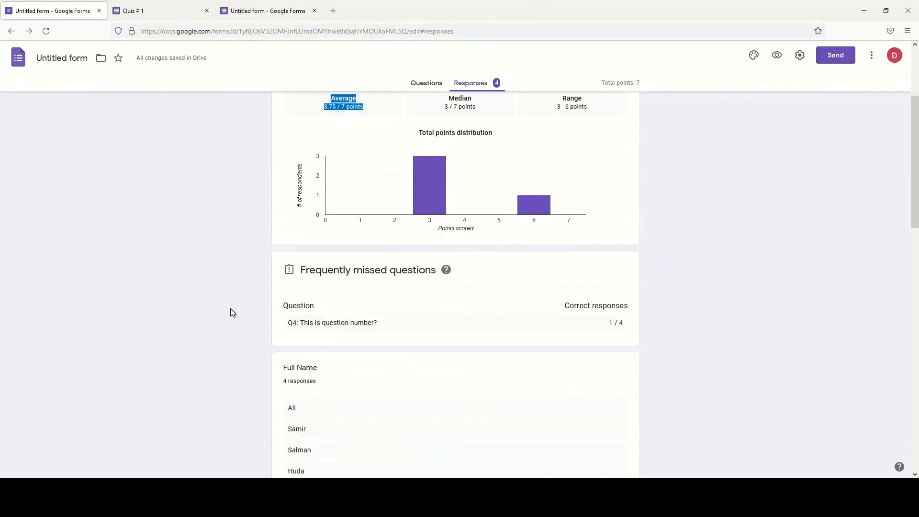
{"action": "left_click", "coordinate": [187, 309]}
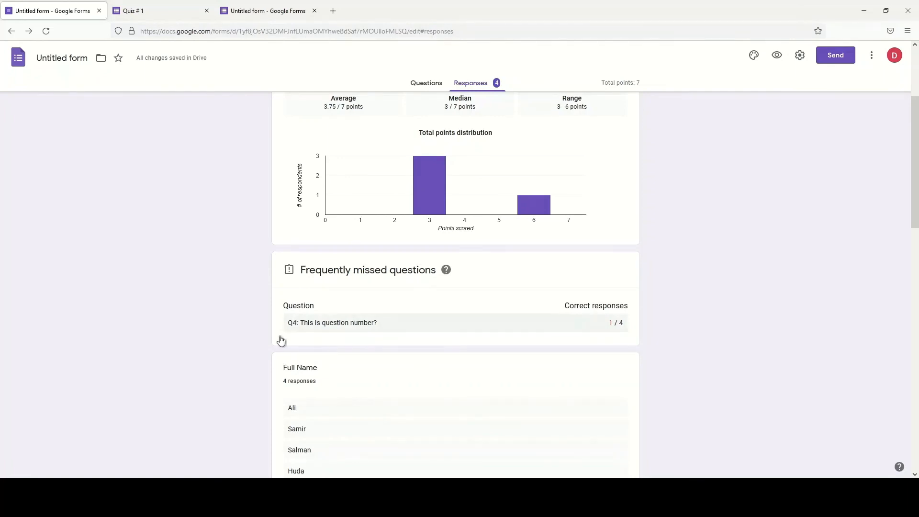
{"action": "scroll", "coordinate": [248, 373], "scroll_direction": "down", "scroll_amount": 3}
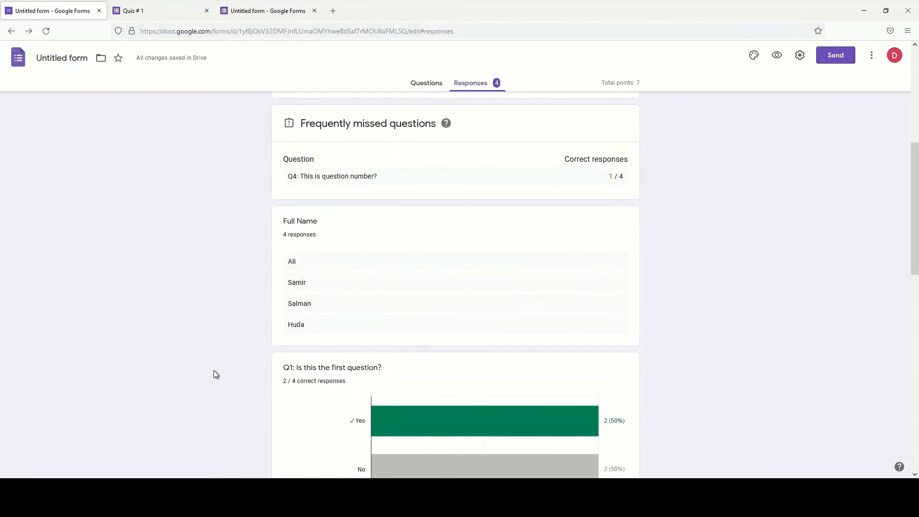
{"action": "scroll", "coordinate": [214, 369], "scroll_direction": "down", "scroll_amount": 5}
{"action": "scroll", "coordinate": [228, 365], "scroll_direction": "up", "scroll_amount": 2}
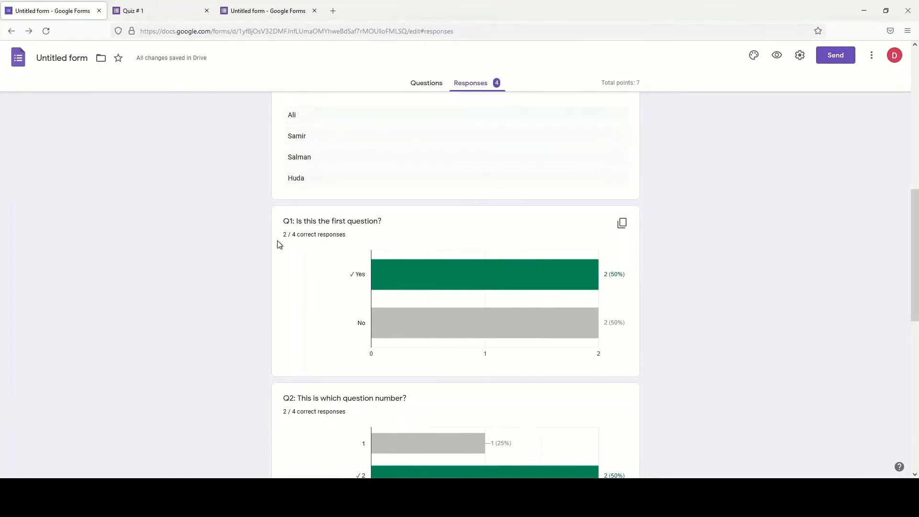
{"action": "scroll", "coordinate": [270, 357], "scroll_direction": "down", "scroll_amount": 3}
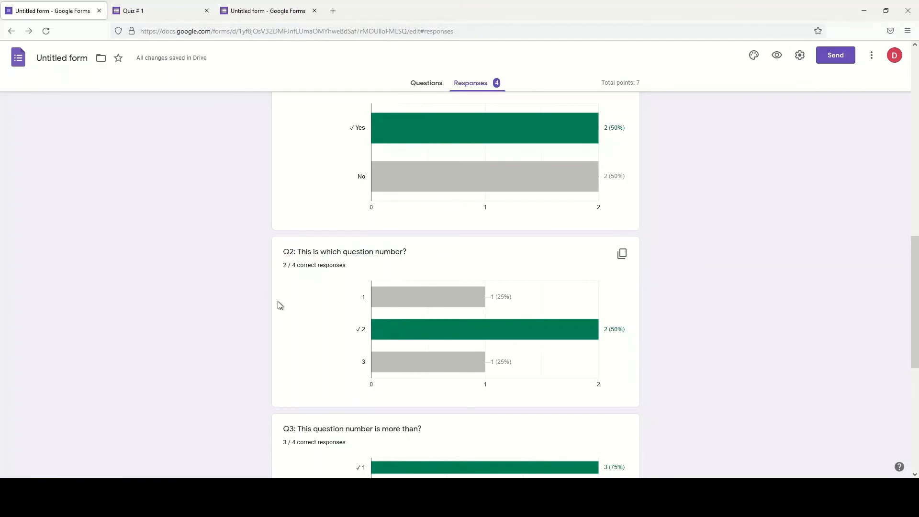
{"action": "scroll", "coordinate": [187, 310], "scroll_direction": "down", "scroll_amount": 7}
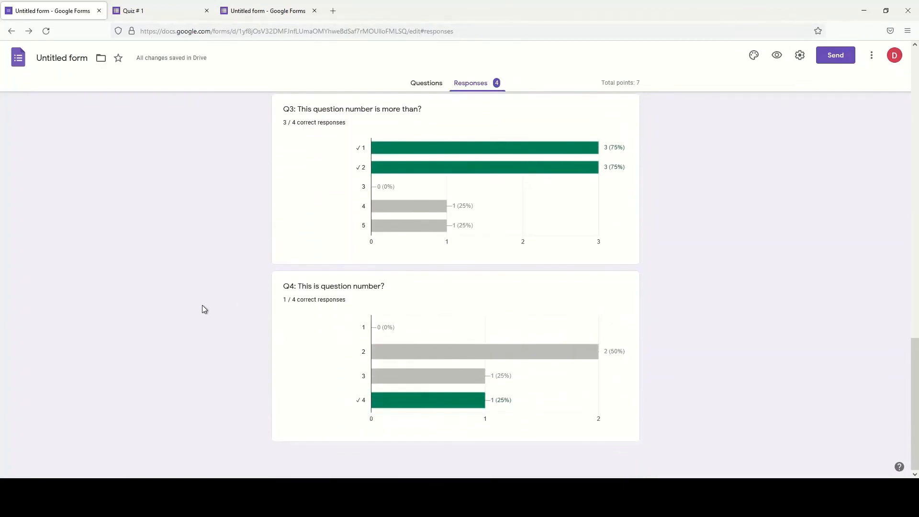
{"action": "scroll", "coordinate": [231, 298], "scroll_direction": "up", "scroll_amount": 20}
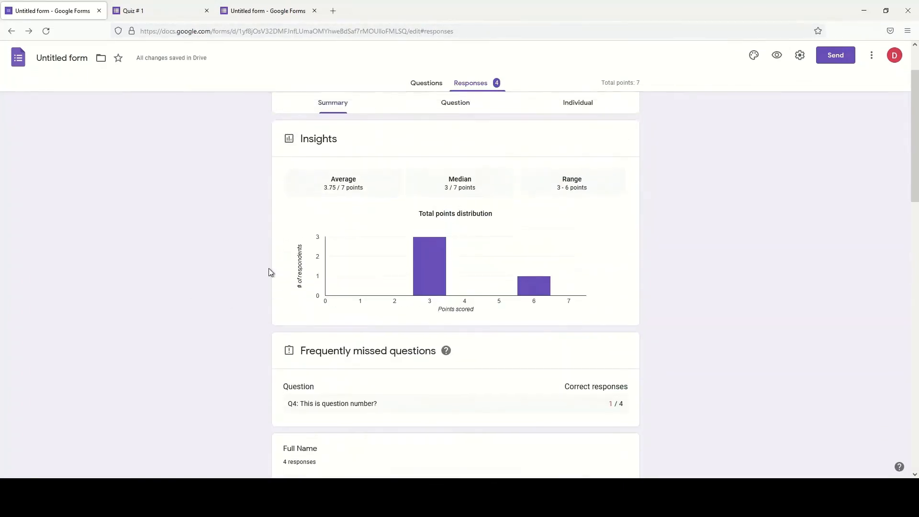
- View the responses grouped by question, going from Full Name to Q1, and examine the grading of each Q1 answer
{"action": "left_click", "coordinate": [447, 170]}
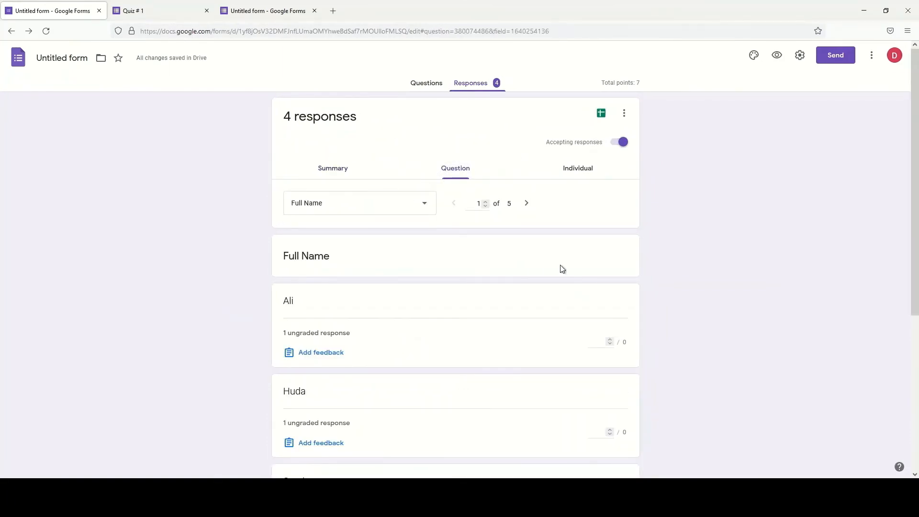
{"action": "left_click", "coordinate": [526, 203]}
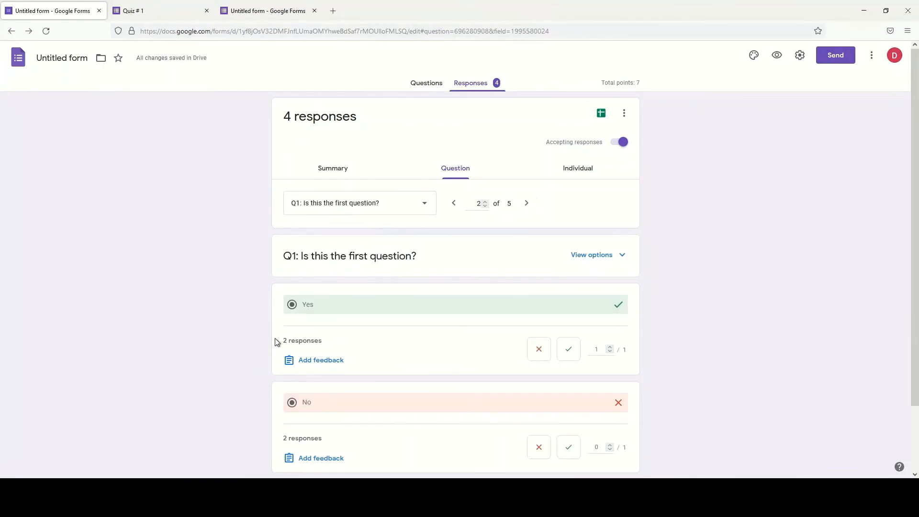
{"action": "scroll", "coordinate": [278, 381], "scroll_direction": "down", "scroll_amount": 3}
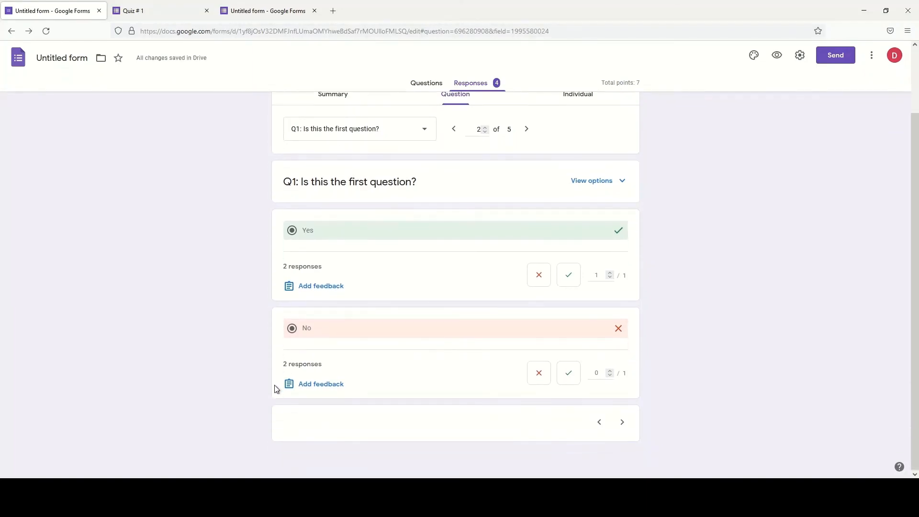
{"action": "scroll", "coordinate": [403, 335], "scroll_direction": "up", "scroll_amount": 3}
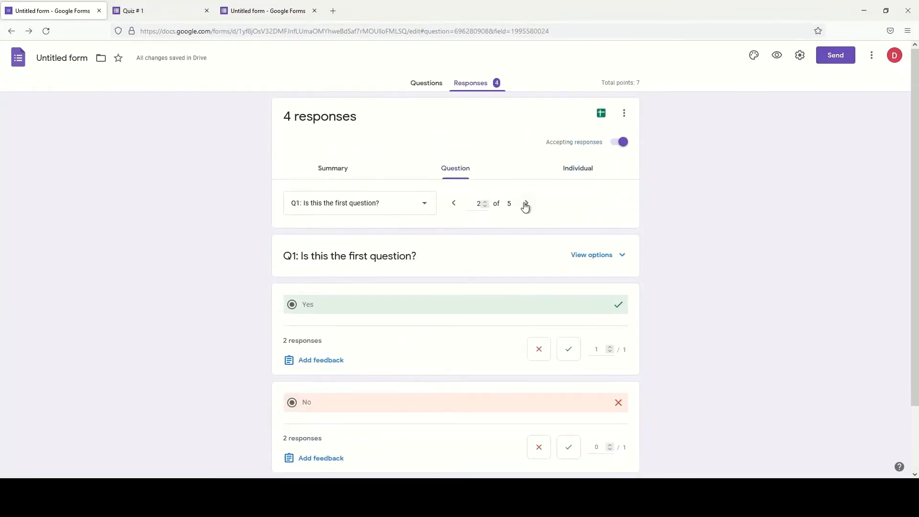
- View the responses individually and examine the first respondent's score and graded answers from Q1 to Q4
{"action": "left_click", "coordinate": [576, 171]}
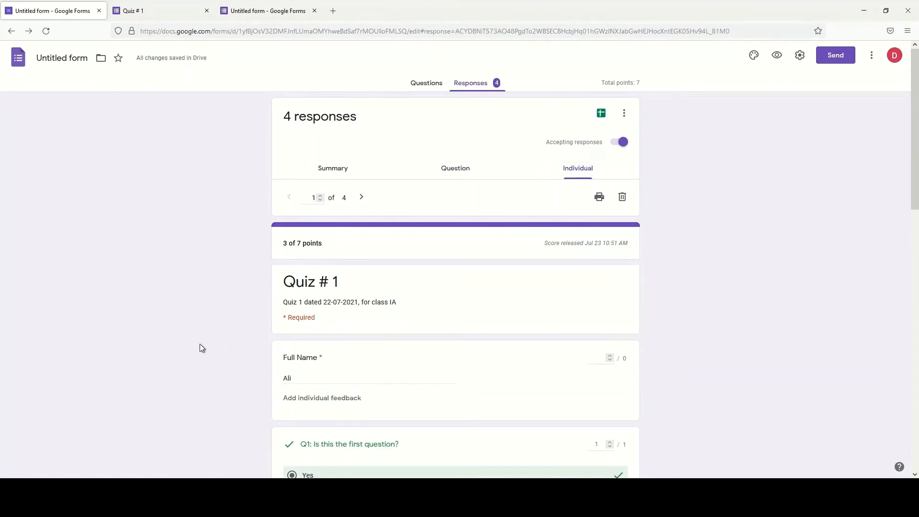
{"action": "scroll", "coordinate": [216, 336], "scroll_direction": "down", "scroll_amount": 1}
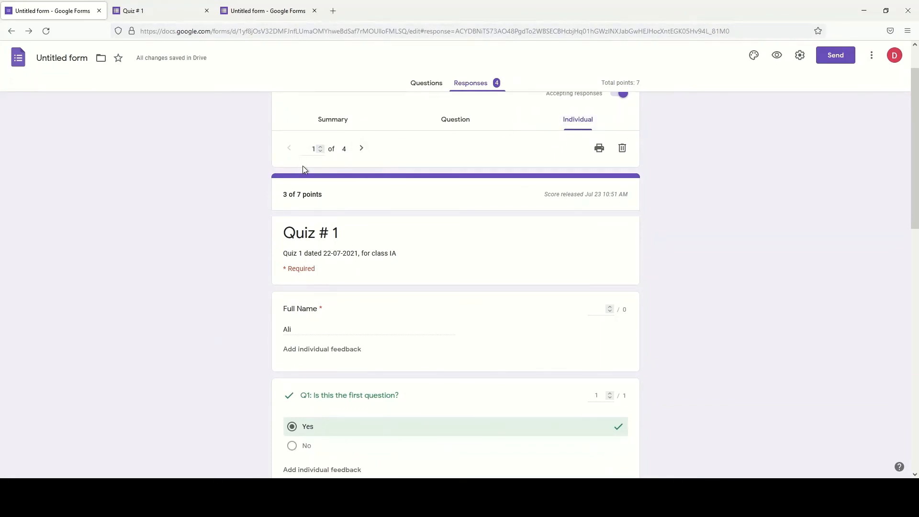
{"action": "scroll", "coordinate": [278, 364], "scroll_direction": "down", "scroll_amount": 1}
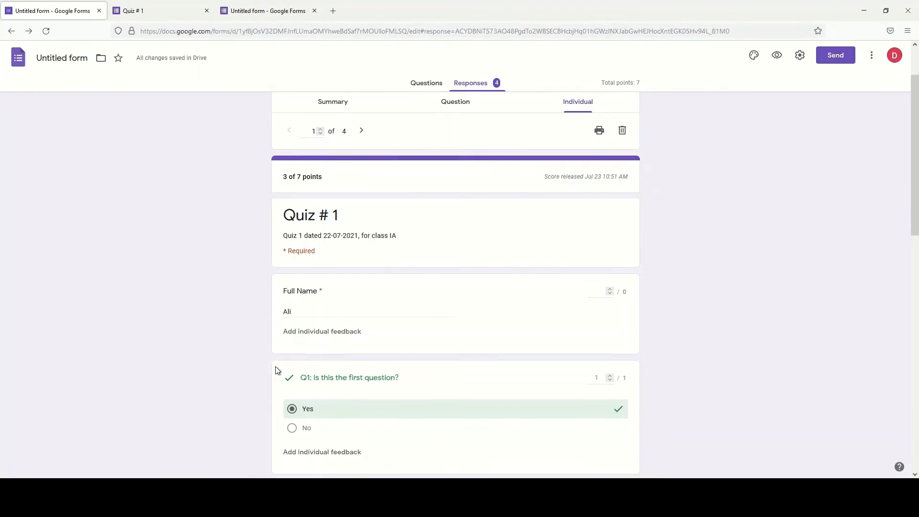
{"action": "scroll", "coordinate": [277, 356], "scroll_direction": "down", "scroll_amount": 3}
{"action": "scroll", "coordinate": [225, 246], "scroll_direction": "down", "scroll_amount": 3}
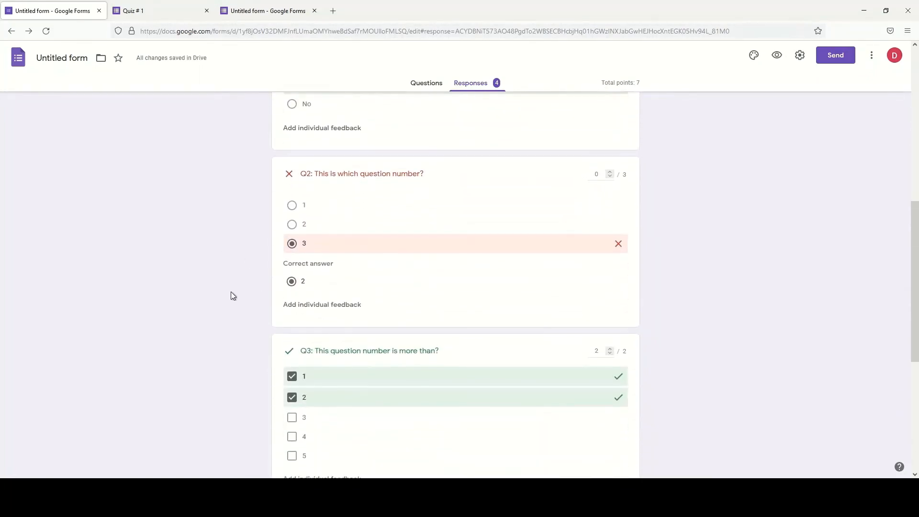
{"action": "scroll", "coordinate": [231, 295], "scroll_direction": "down", "scroll_amount": 4}
{"action": "scroll", "coordinate": [231, 311], "scroll_direction": "down", "scroll_amount": 2}
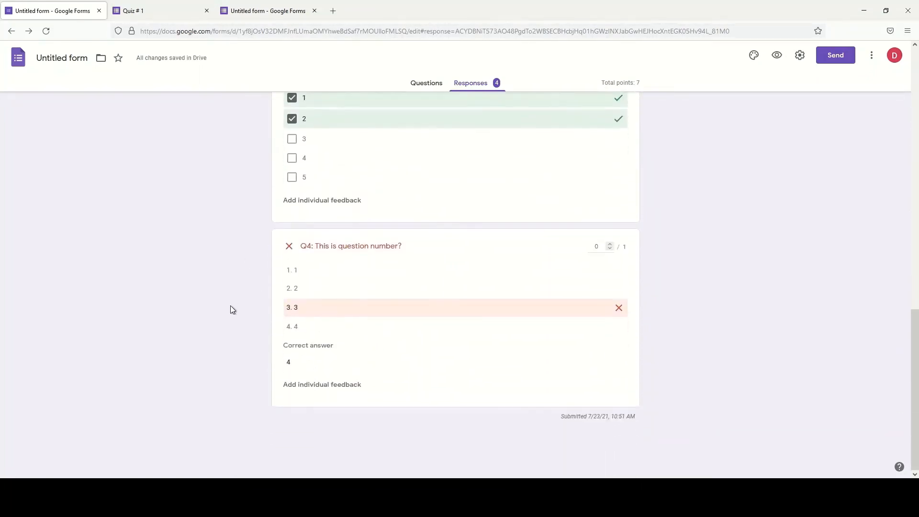
{"action": "scroll", "coordinate": [239, 311], "scroll_direction": "up", "scroll_amount": 8}
{"action": "scroll", "coordinate": [241, 301], "scroll_direction": "up", "scroll_amount": 5}
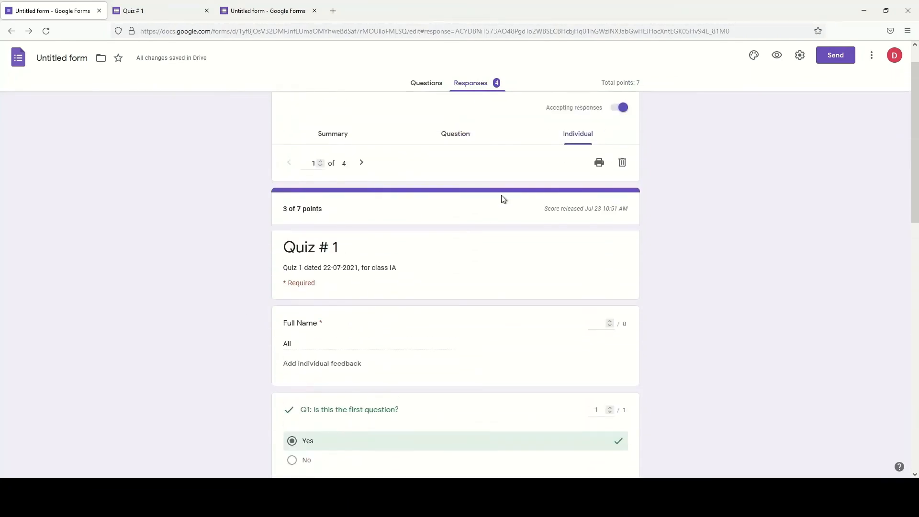
- Go to the second respondent's individual response and examine the score and graded answers from Q1 to Q4
{"action": "left_click", "coordinate": [361, 163]}
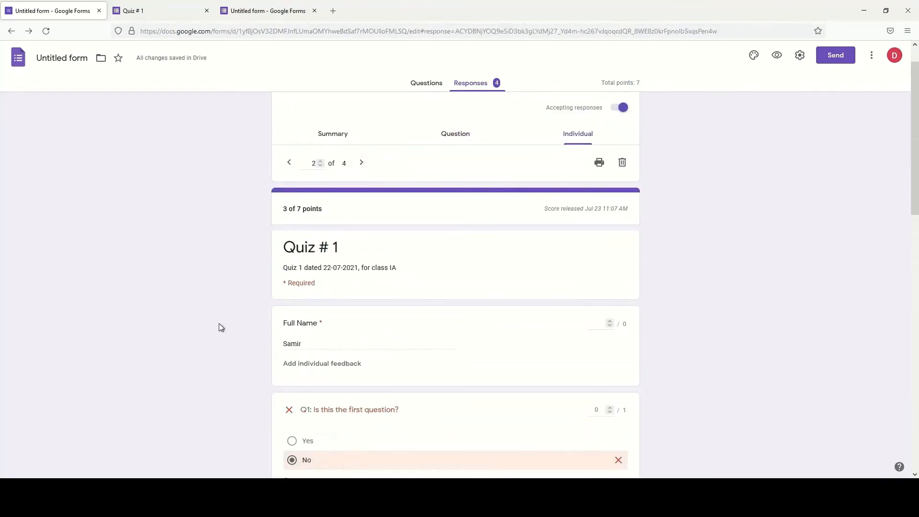
{"action": "scroll", "coordinate": [233, 330], "scroll_direction": "down", "scroll_amount": 6}
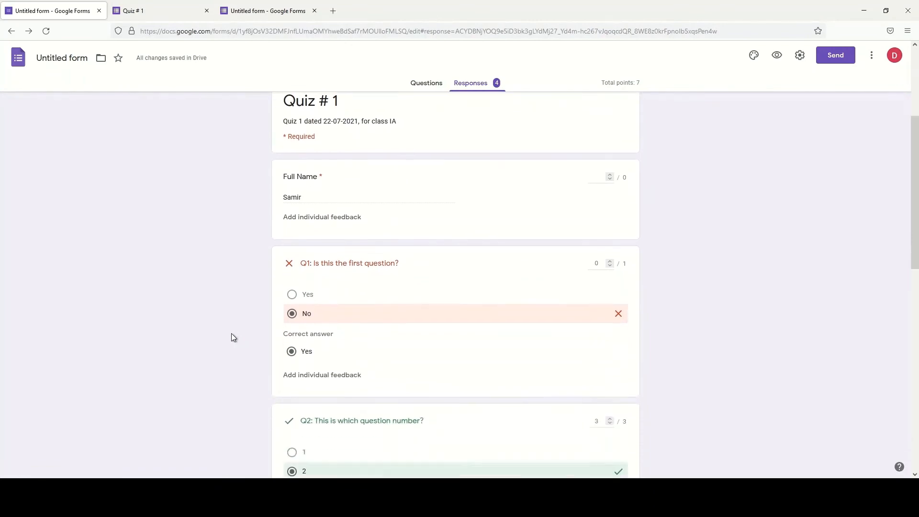
{"action": "scroll", "coordinate": [231, 340], "scroll_direction": "down", "scroll_amount": 6}
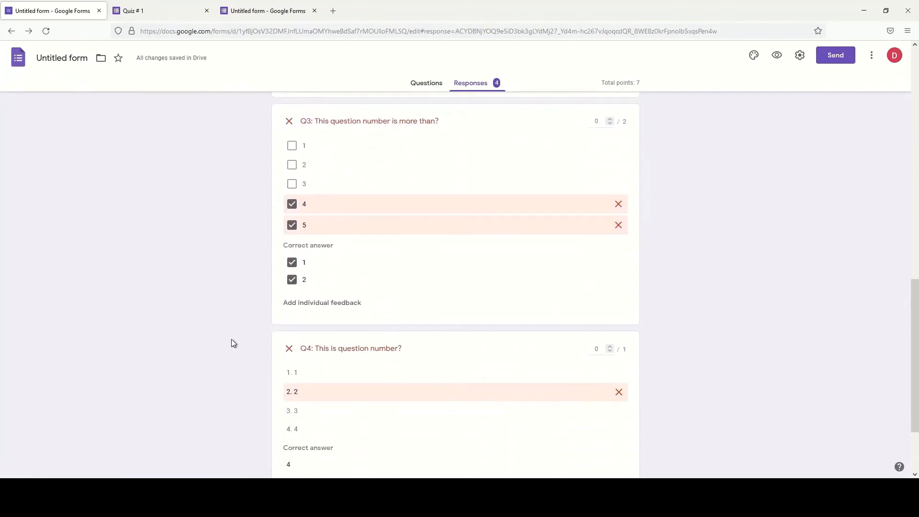
- Link the responses to a new spreadsheet named "Untitled form (Responses)", view the collected answers in it, and return to the form
{"action": "scroll", "coordinate": [231, 339], "scroll_direction": "up", "scroll_amount": 12}
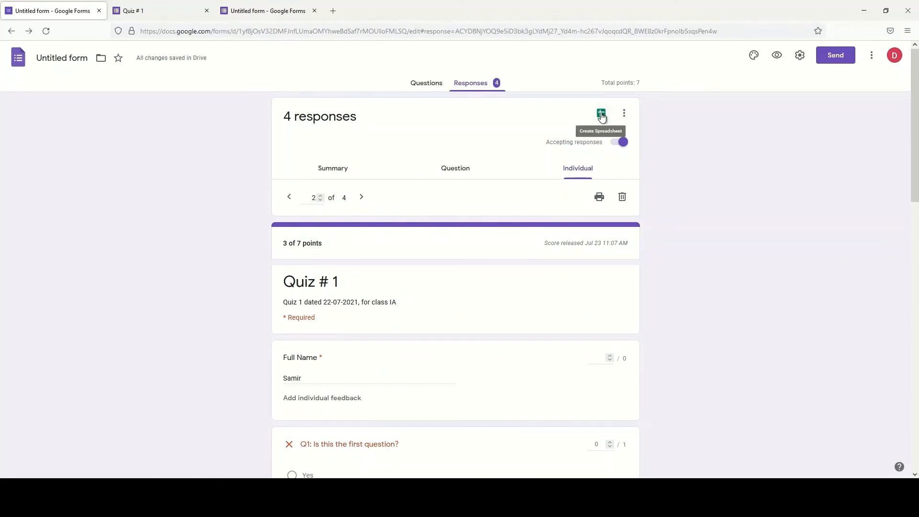
{"action": "left_click", "coordinate": [601, 115]}
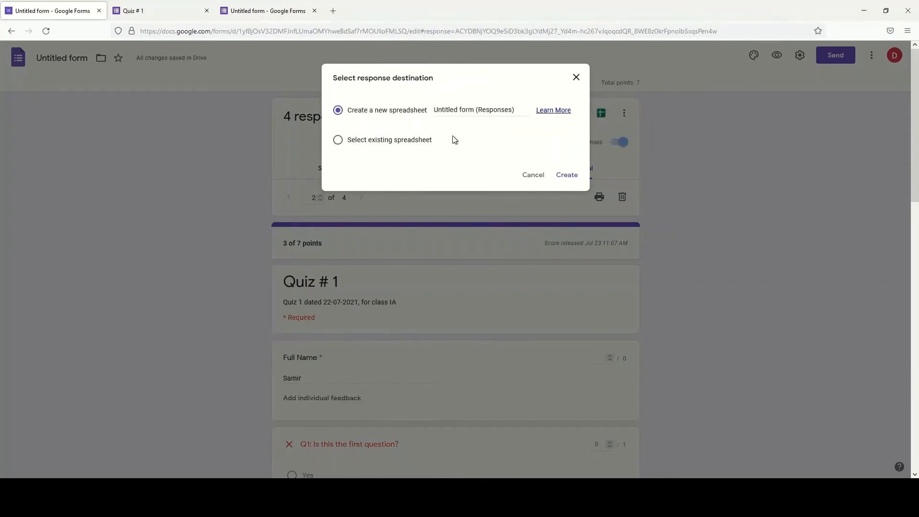
{"action": "left_click", "coordinate": [564, 177]}
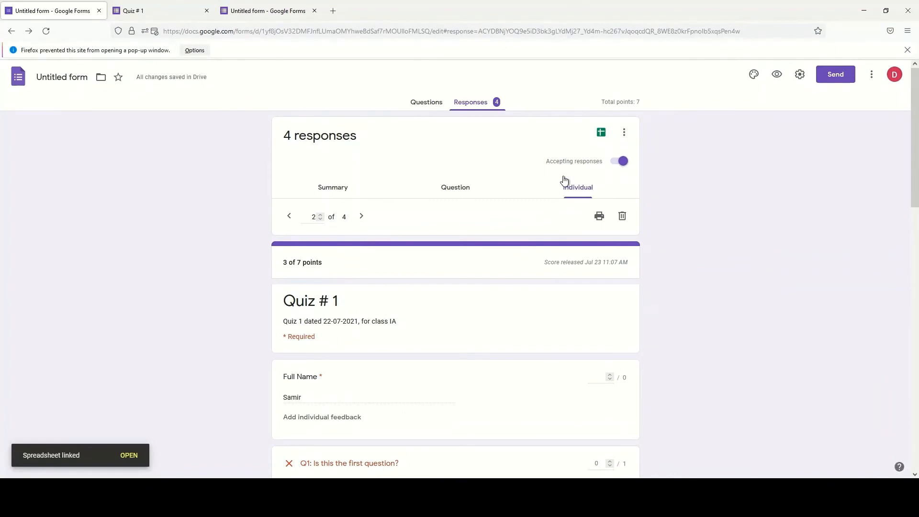
{"action": "left_click", "coordinate": [136, 453]}
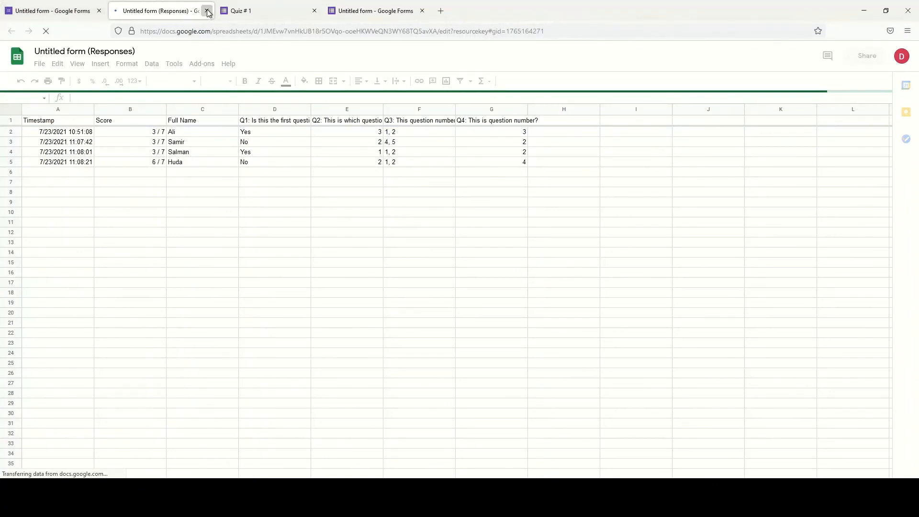
{"action": "key", "text": "ctrl+w"}
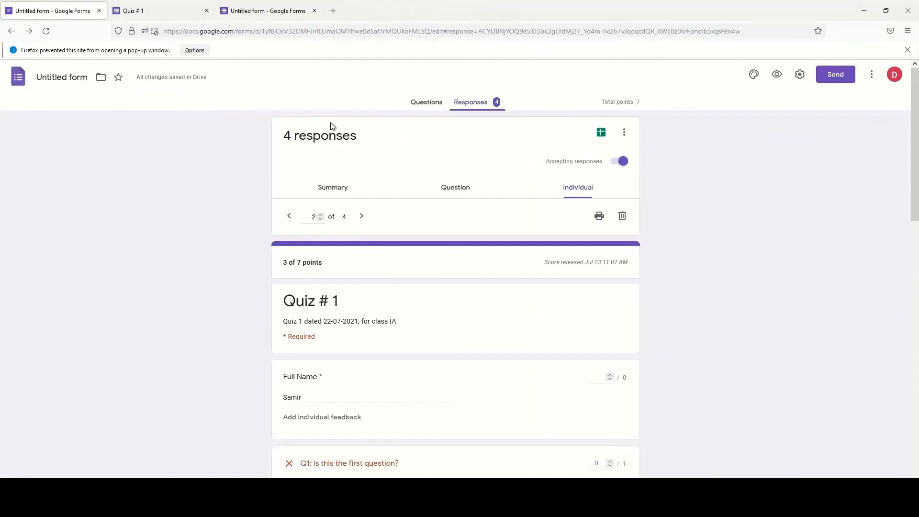
{"action": "left_click", "coordinate": [624, 135]}
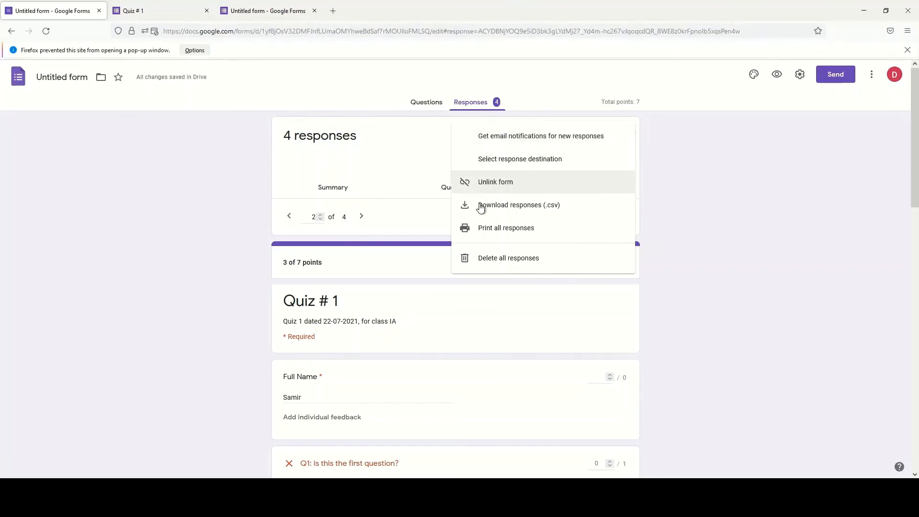
{"action": "left_click", "coordinate": [299, 159]}
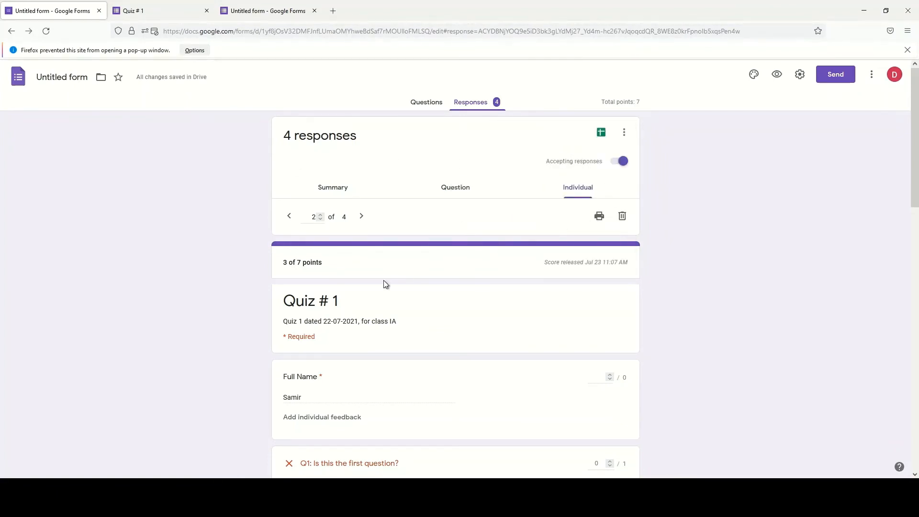
{"action": "scroll", "coordinate": [380, 362], "scroll_direction": "down", "scroll_amount": 1}
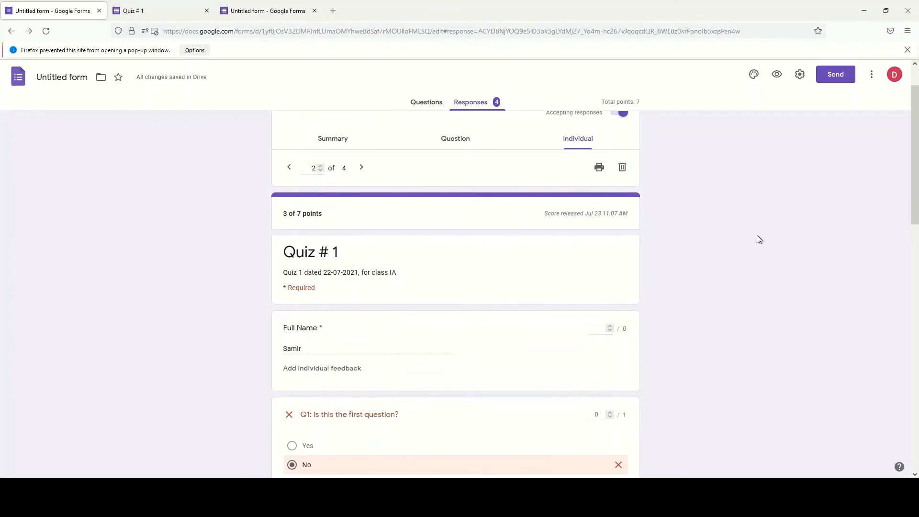